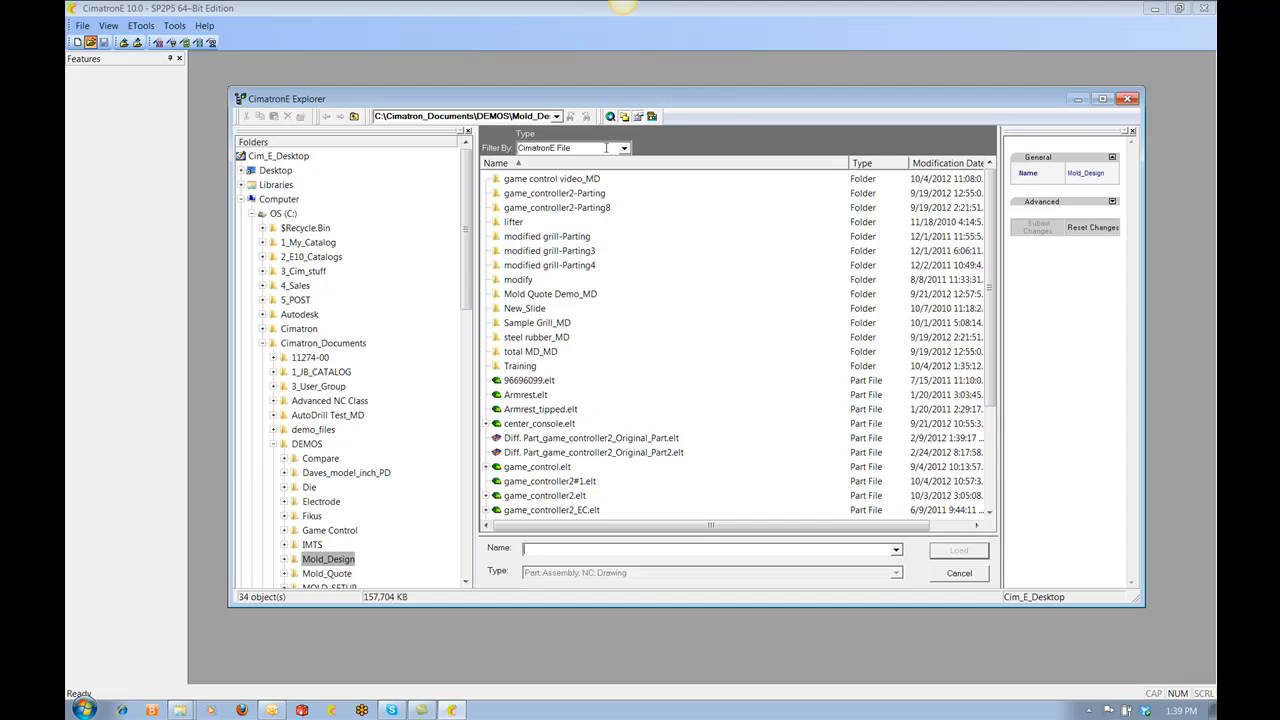
- Display all file types in the Mold_Design folder and select Armrest.stp
scroll(975, 295, down, 4)
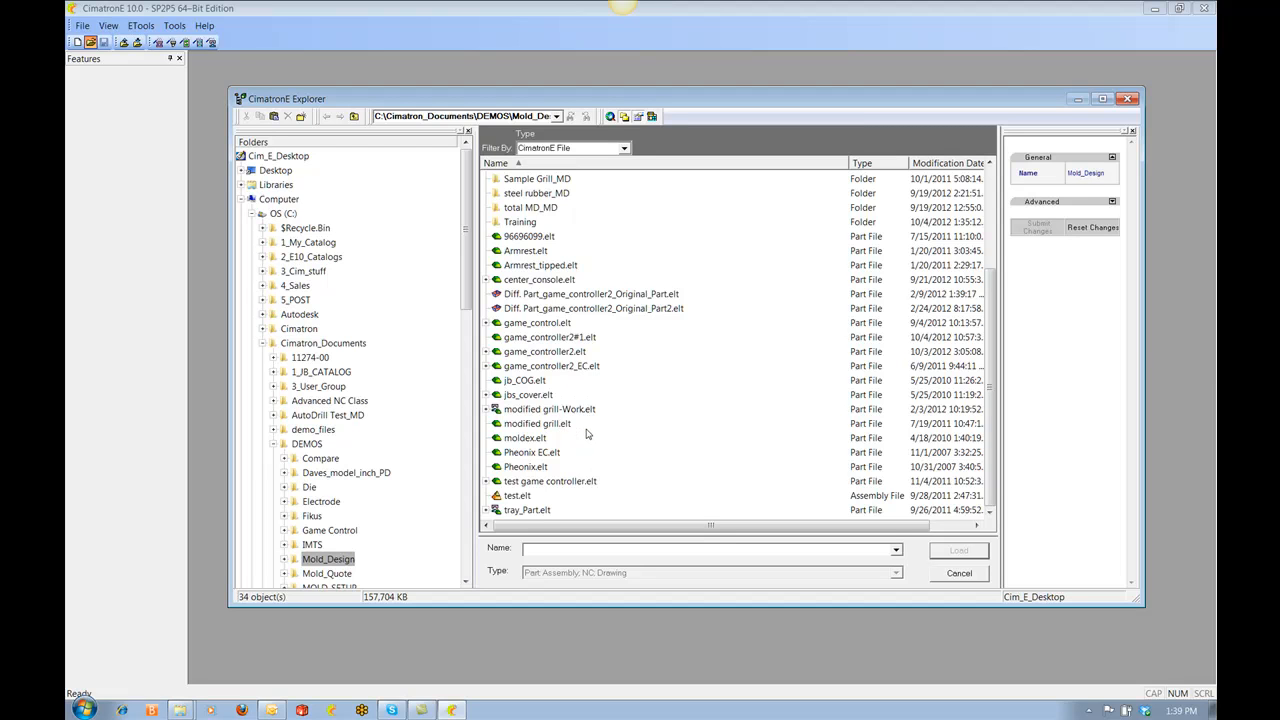
click(624, 148)
click(541, 161)
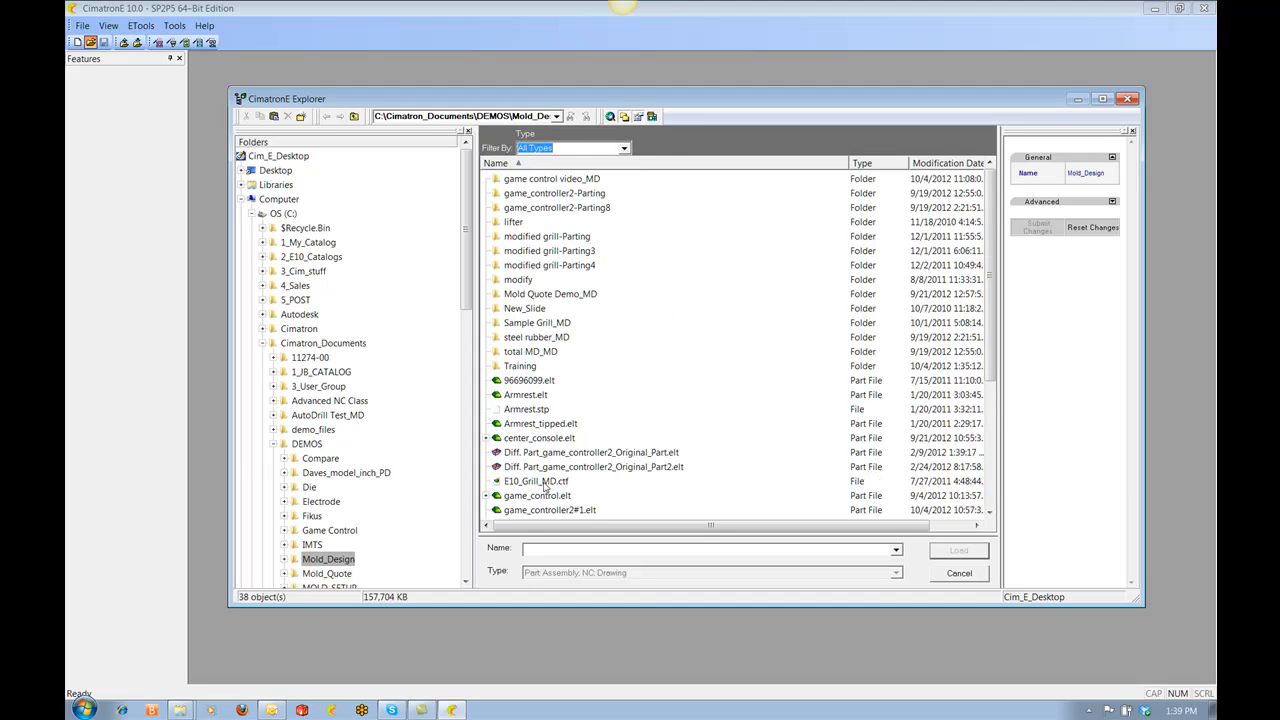
click(527, 410)
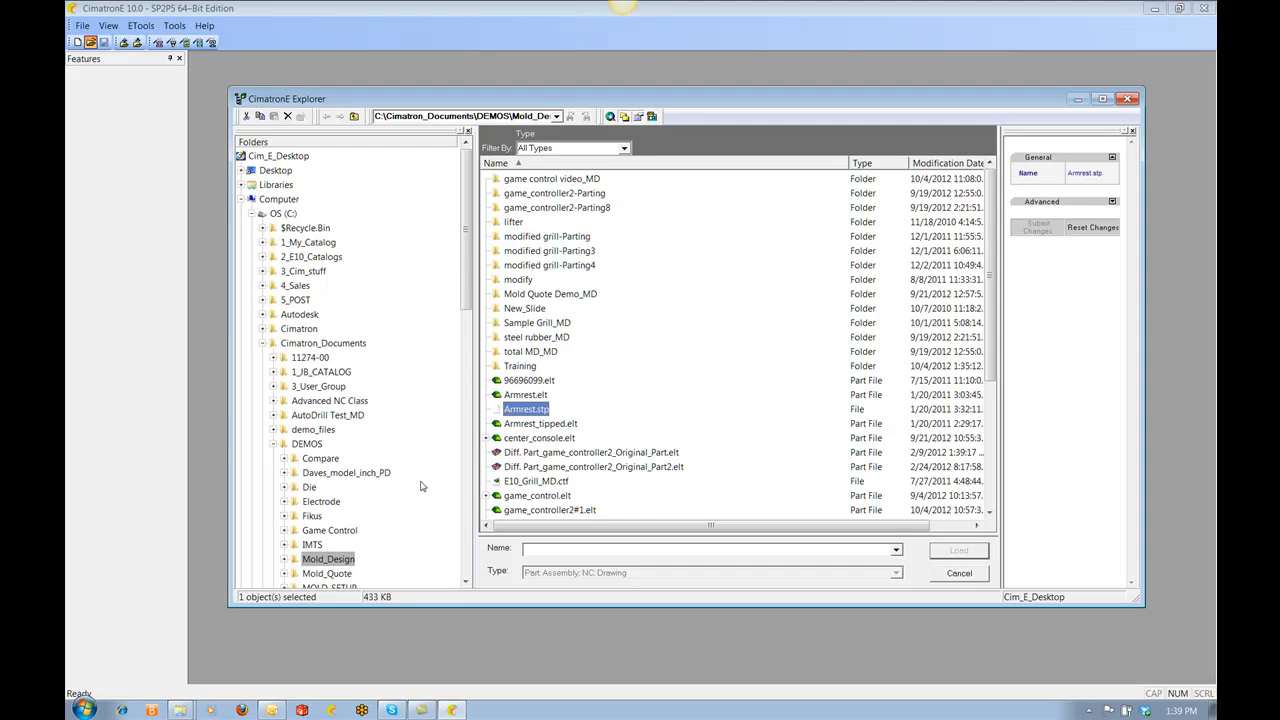
- Examine the components of game control video_MD.elt in the game control video_MD folder, and leave the file browser without loading anything
double_click(553, 179)
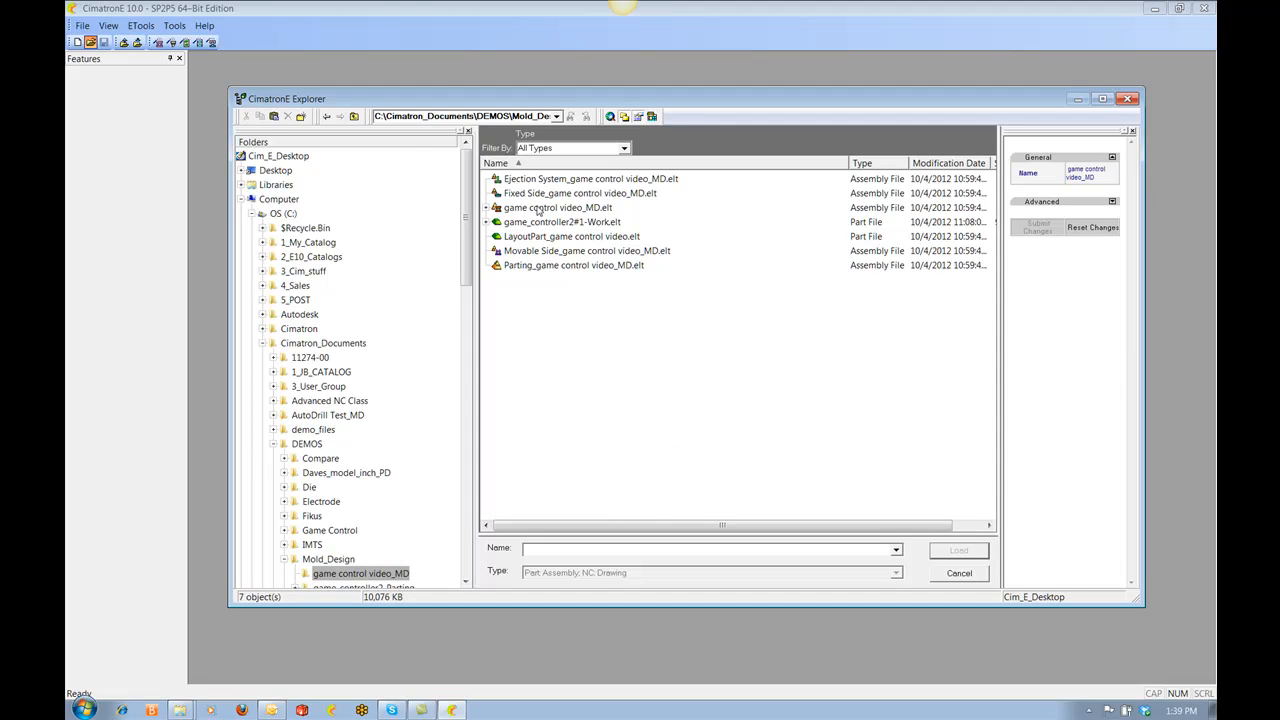
click(487, 208)
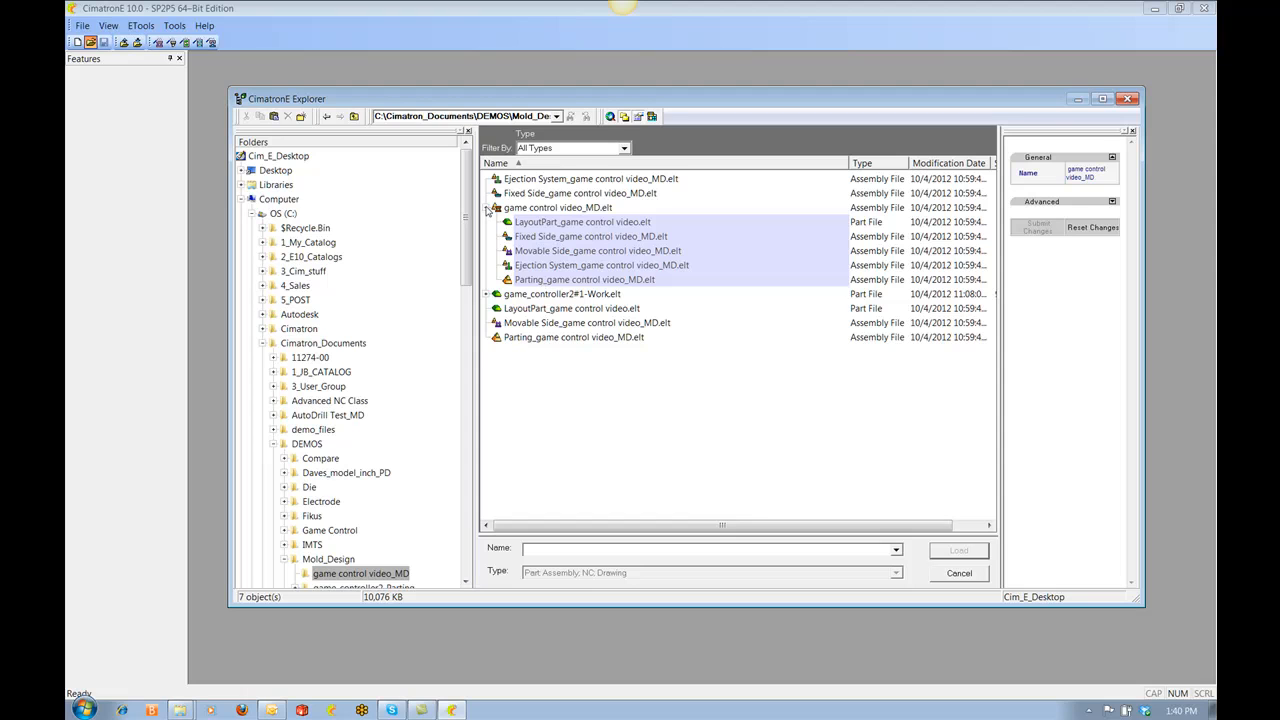
click(556, 208)
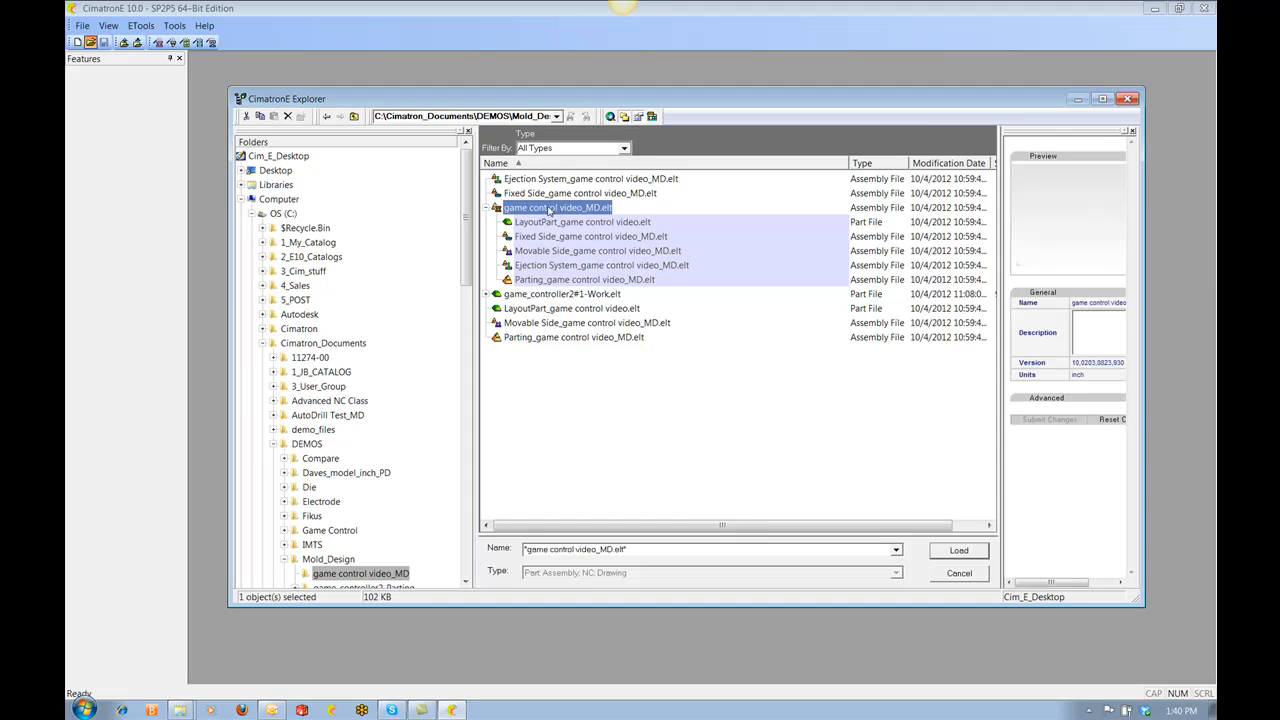
right_click(533, 208)
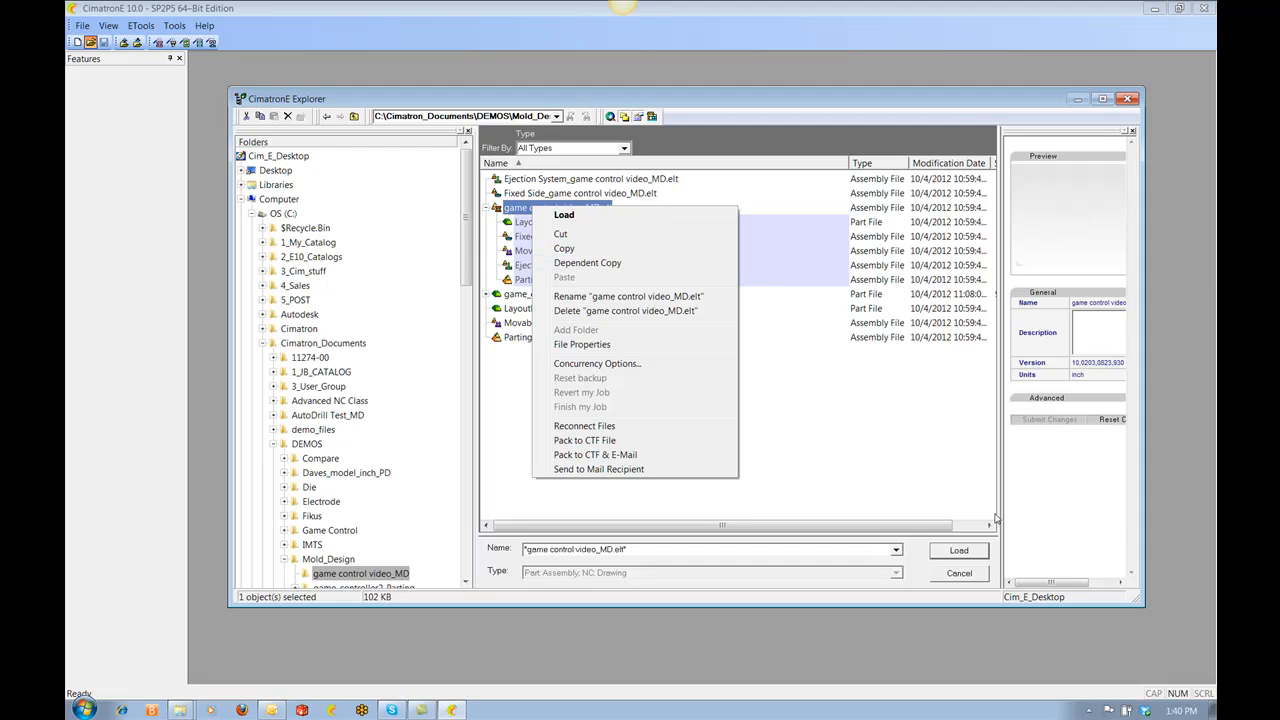
click(984, 581)
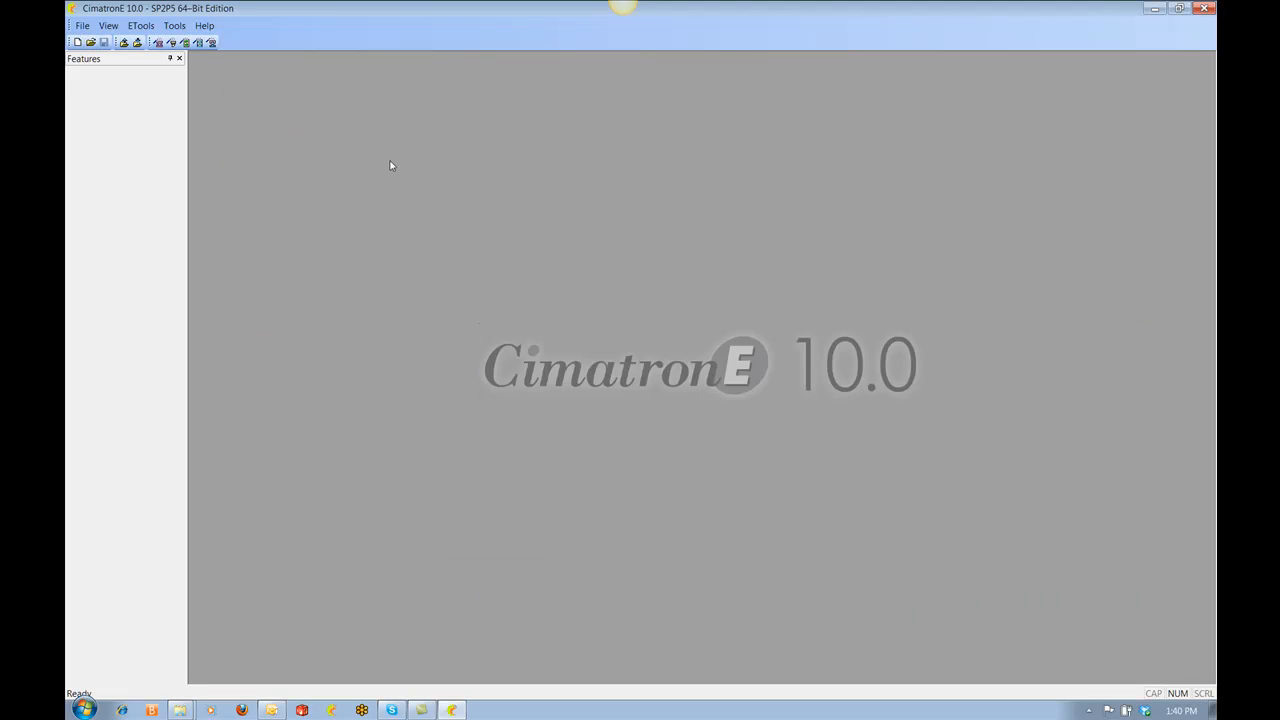
- Start an import of game_controller2.stp from the Mold_Design Training folder and display the extended import options
click(138, 43)
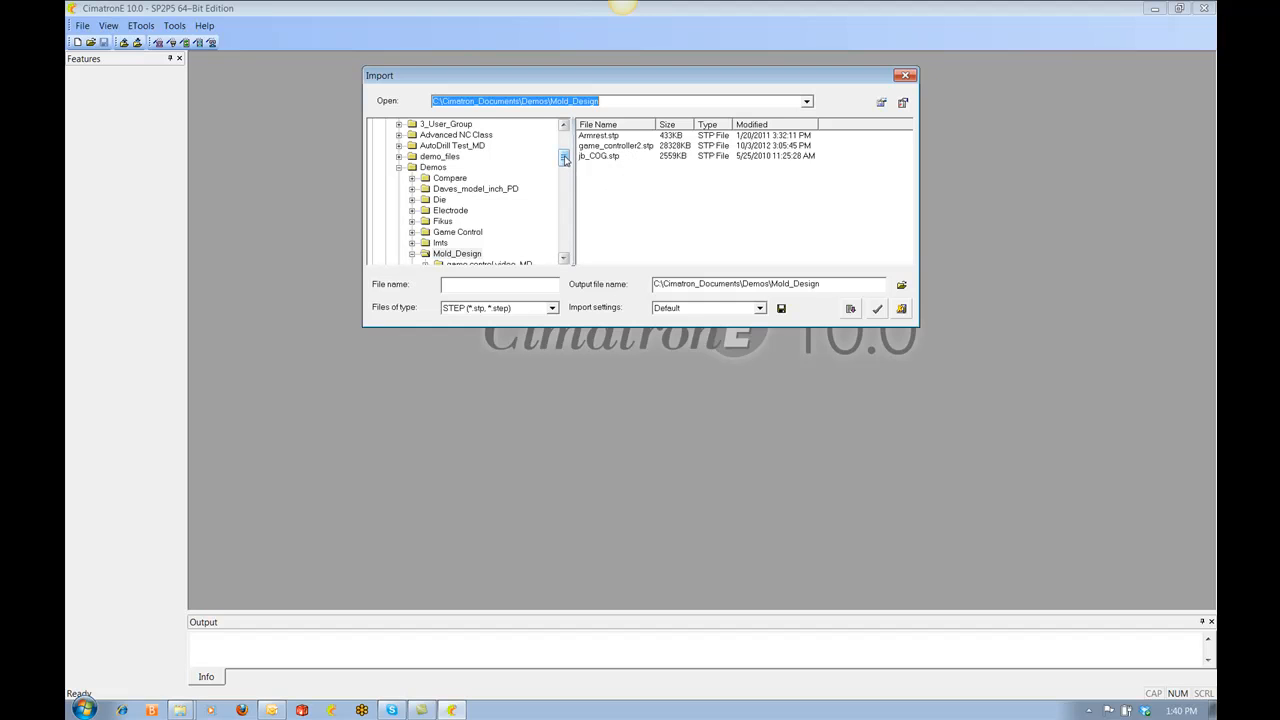
drag(564, 158, 565, 181)
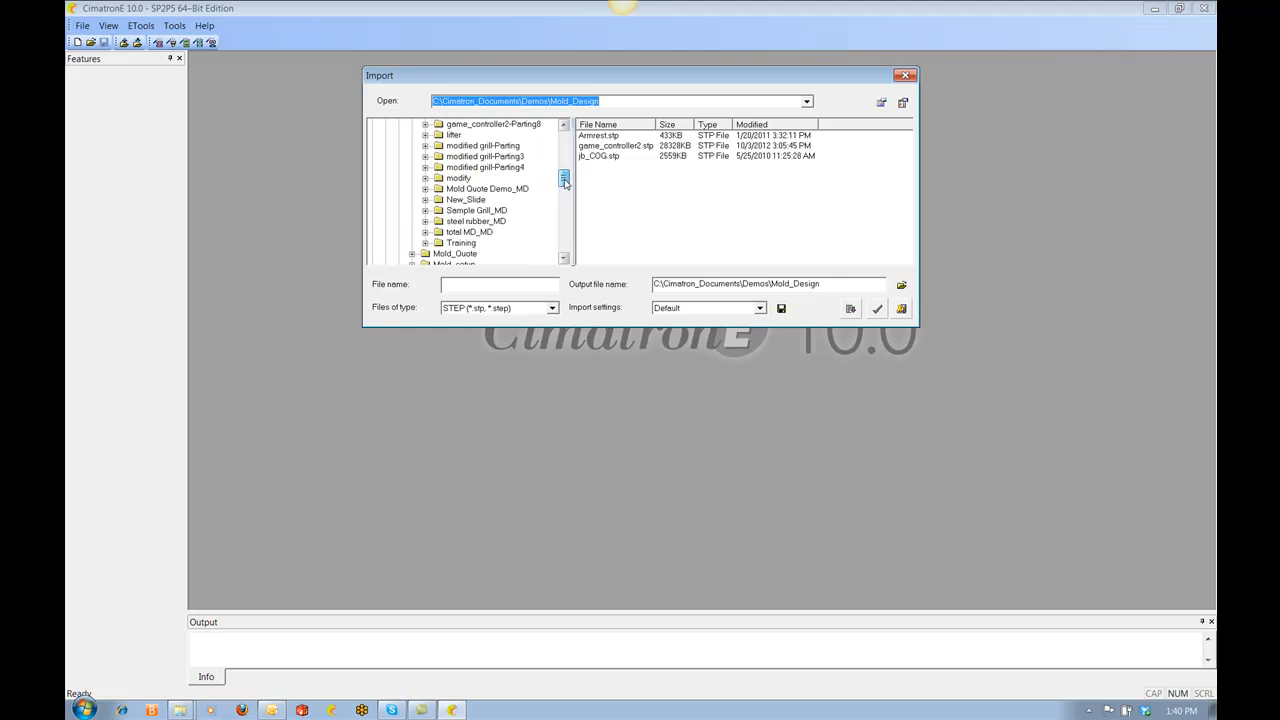
click(465, 243)
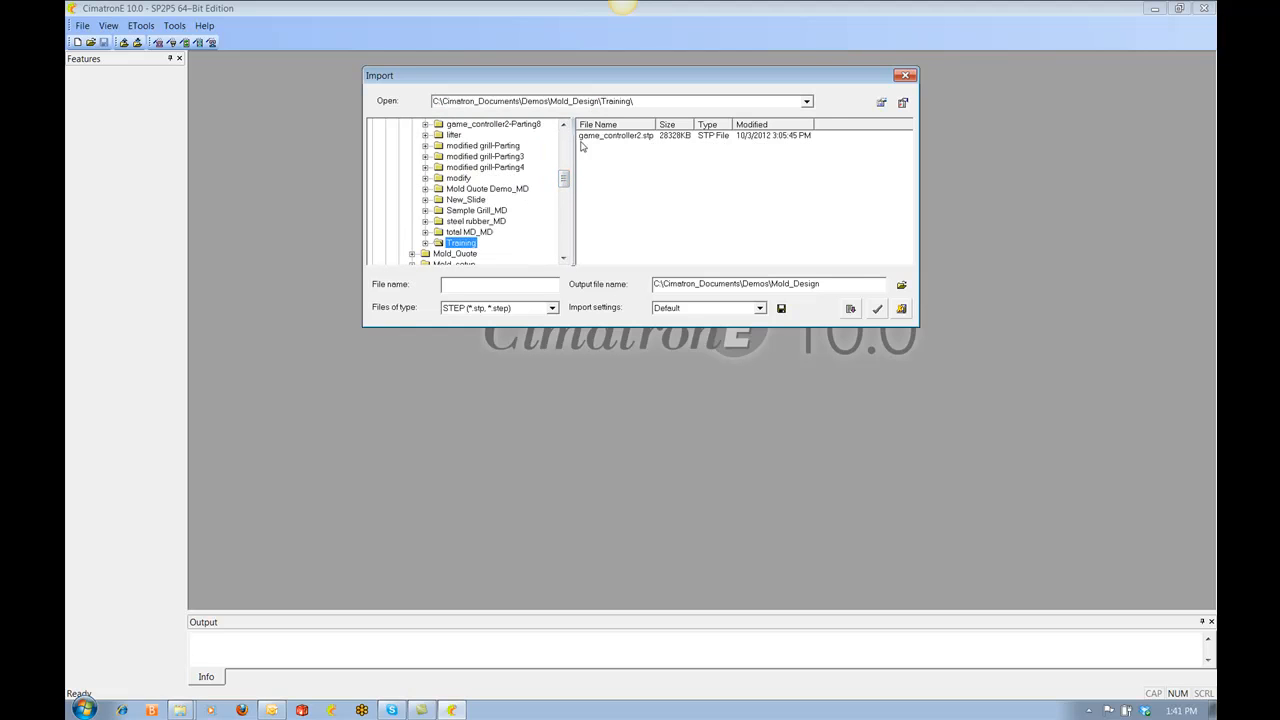
click(624, 138)
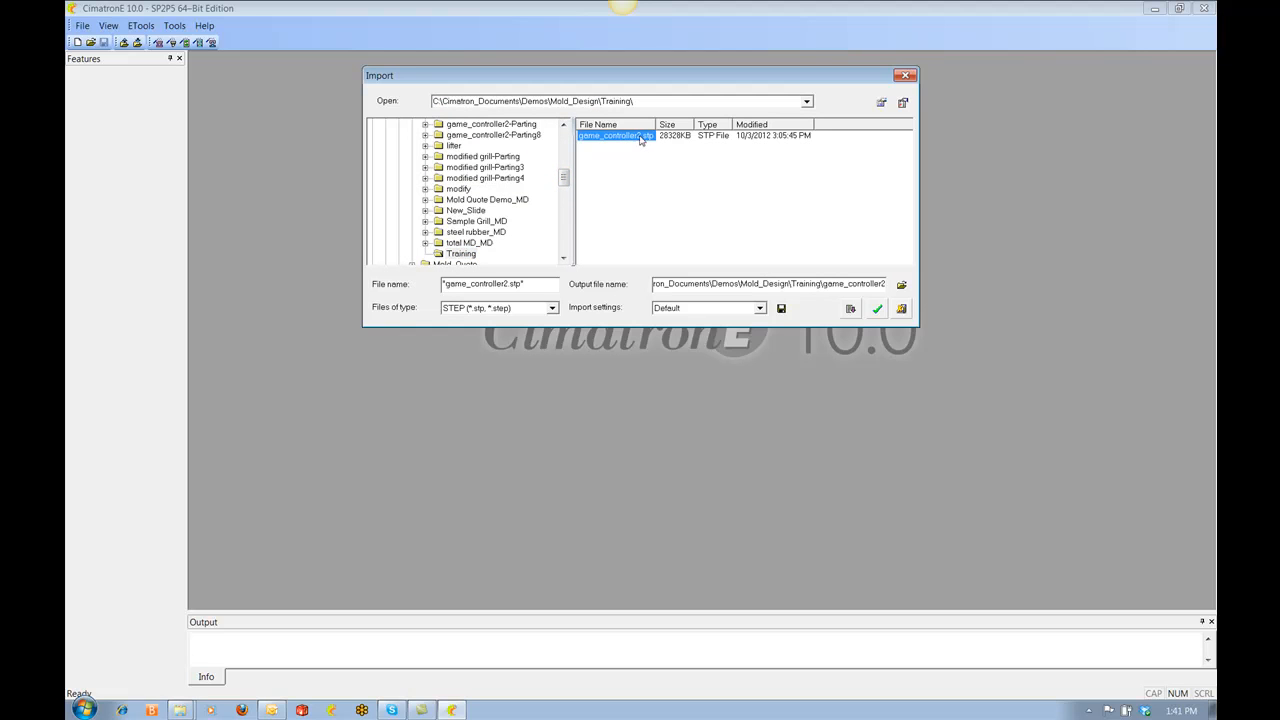
click(850, 309)
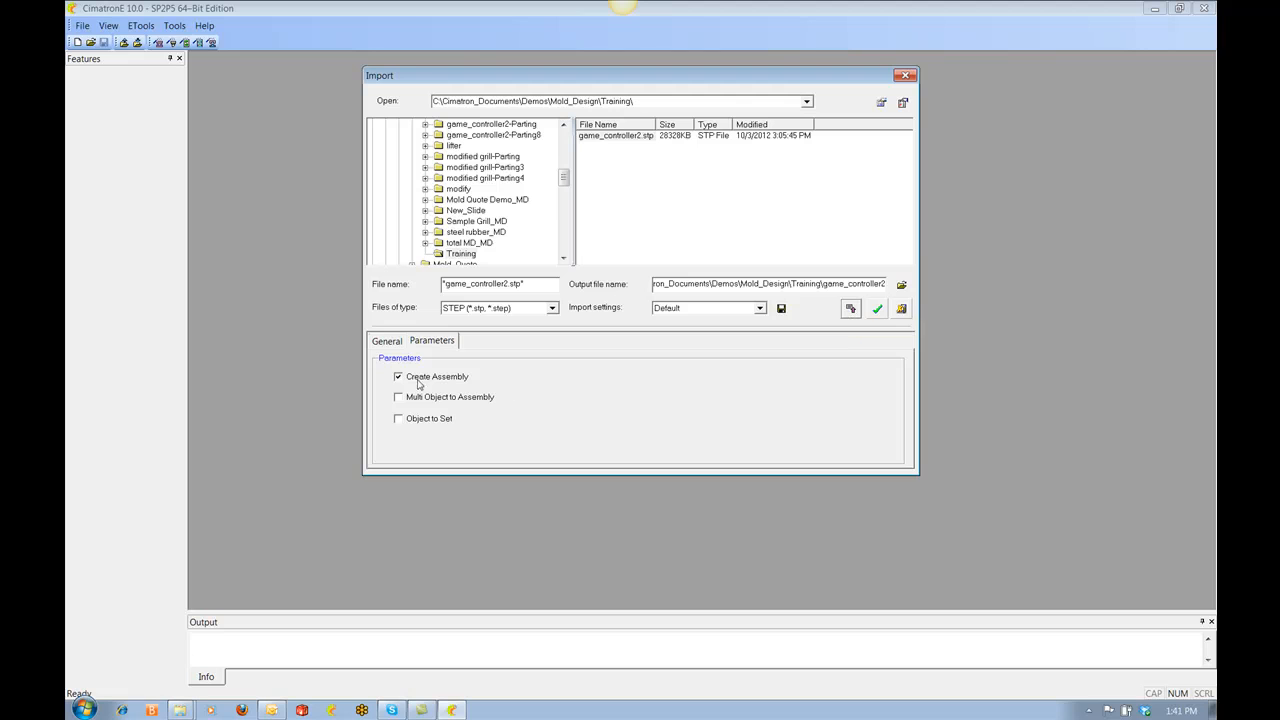
- Set the STEP import's file units to inch
click(386, 343)
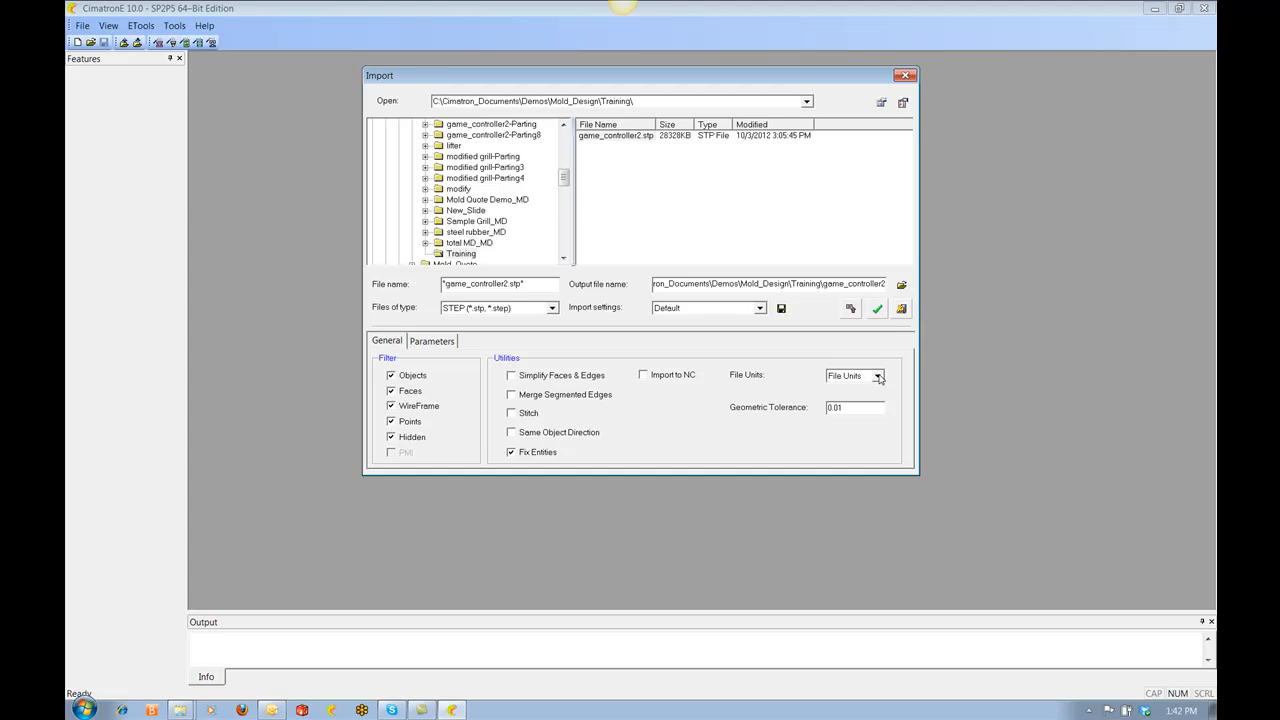
click(878, 377)
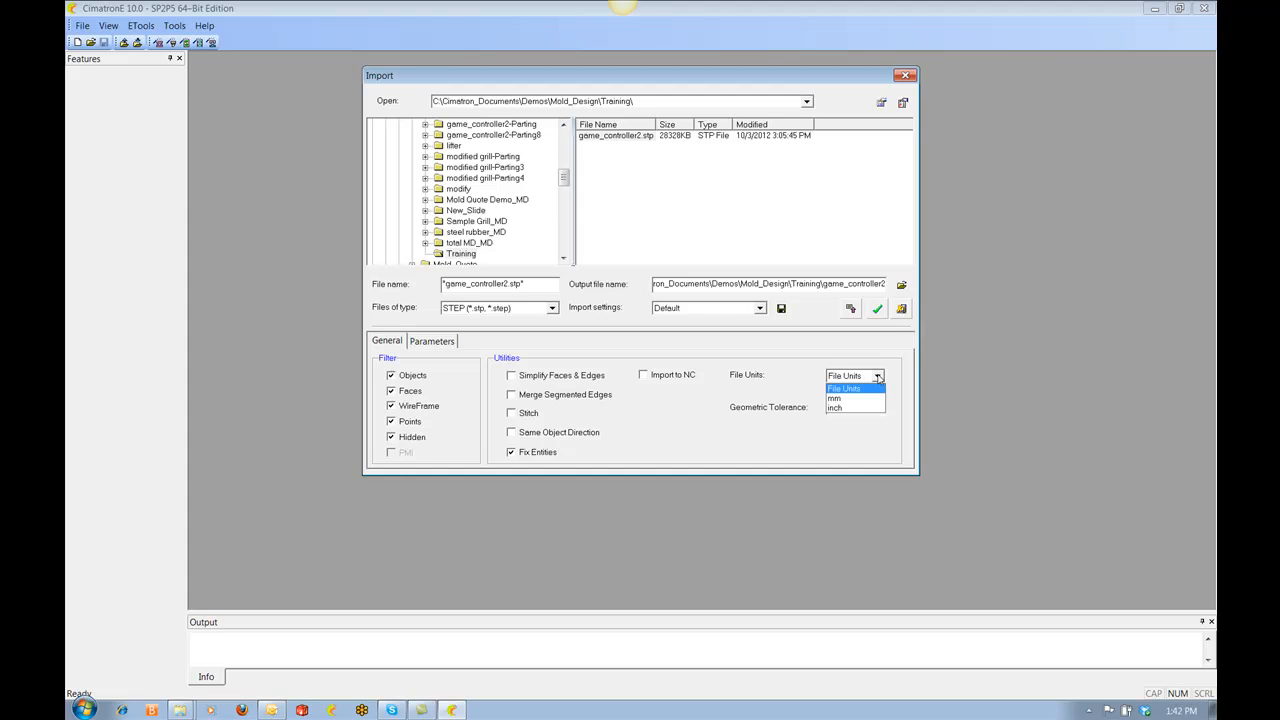
click(839, 409)
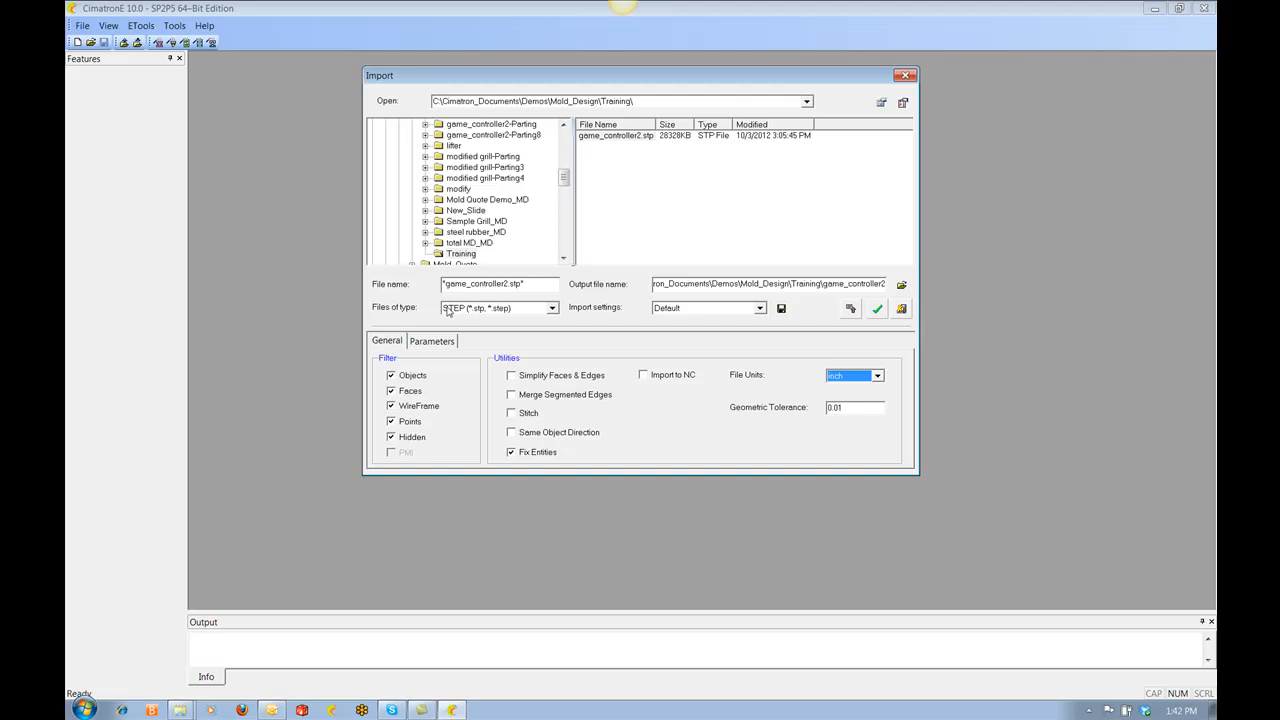
- Switch the import file type to Parasolid and set its file units to inch
click(551, 309)
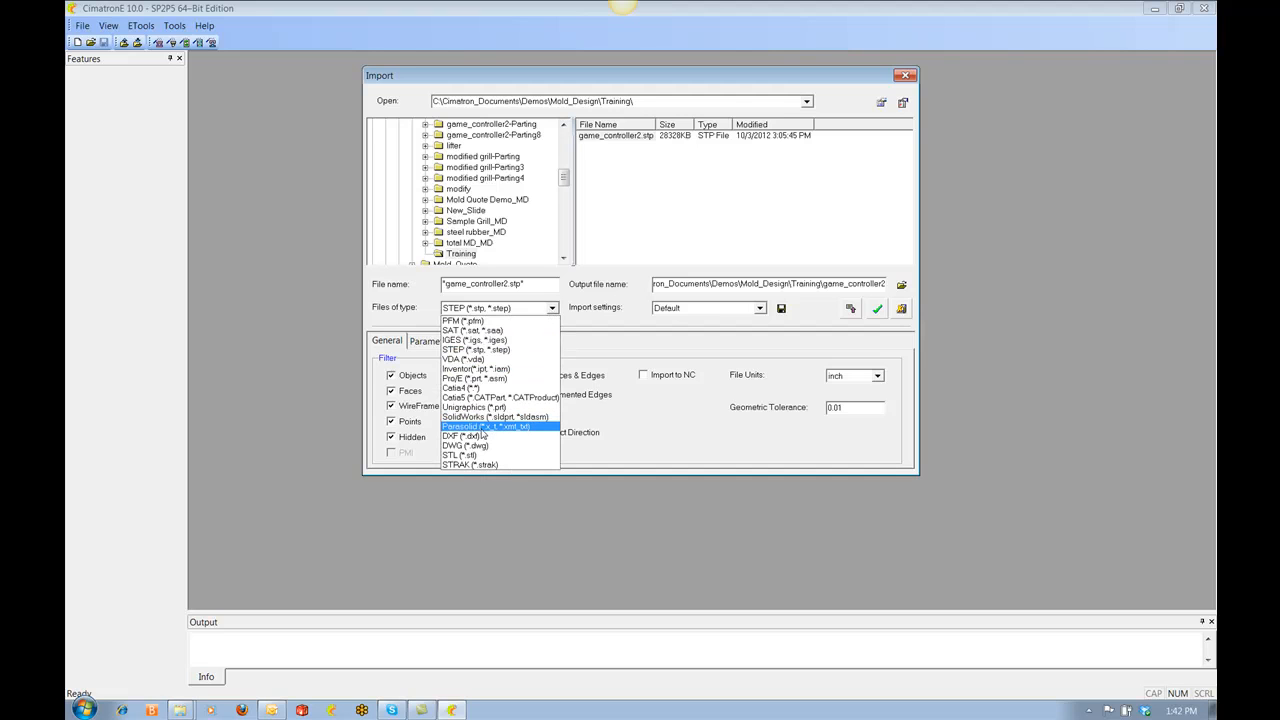
click(486, 428)
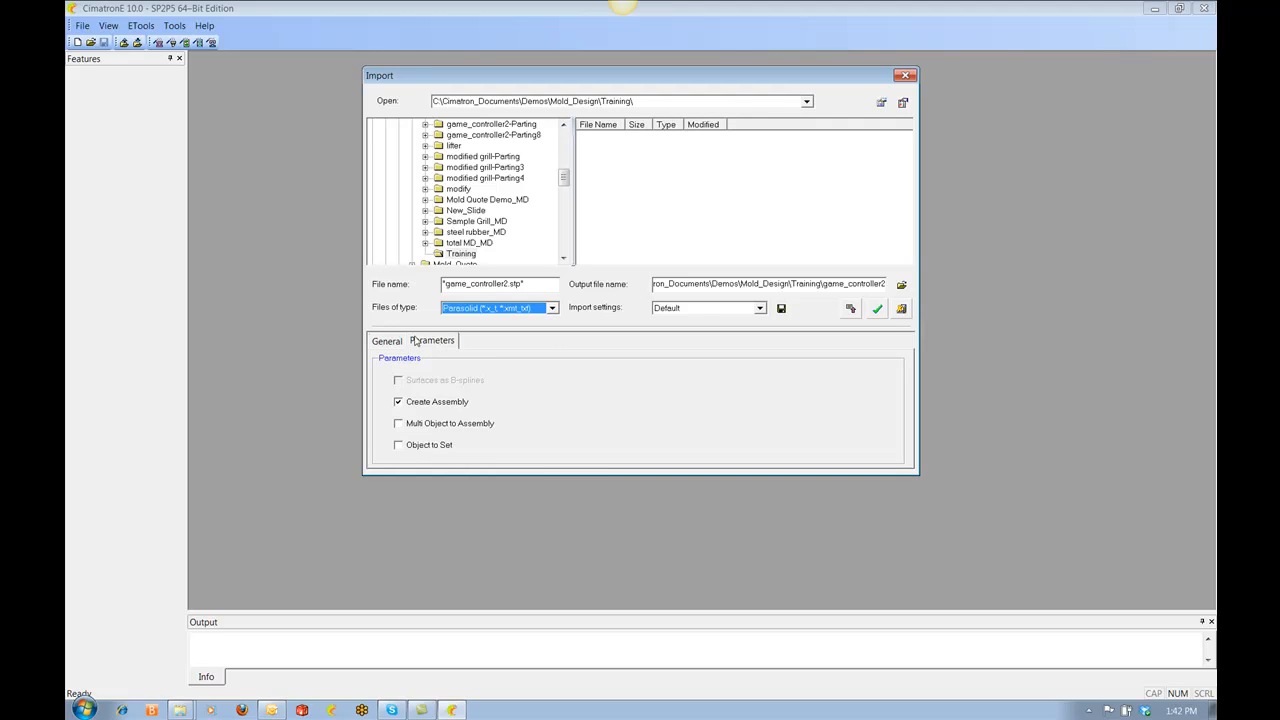
click(397, 344)
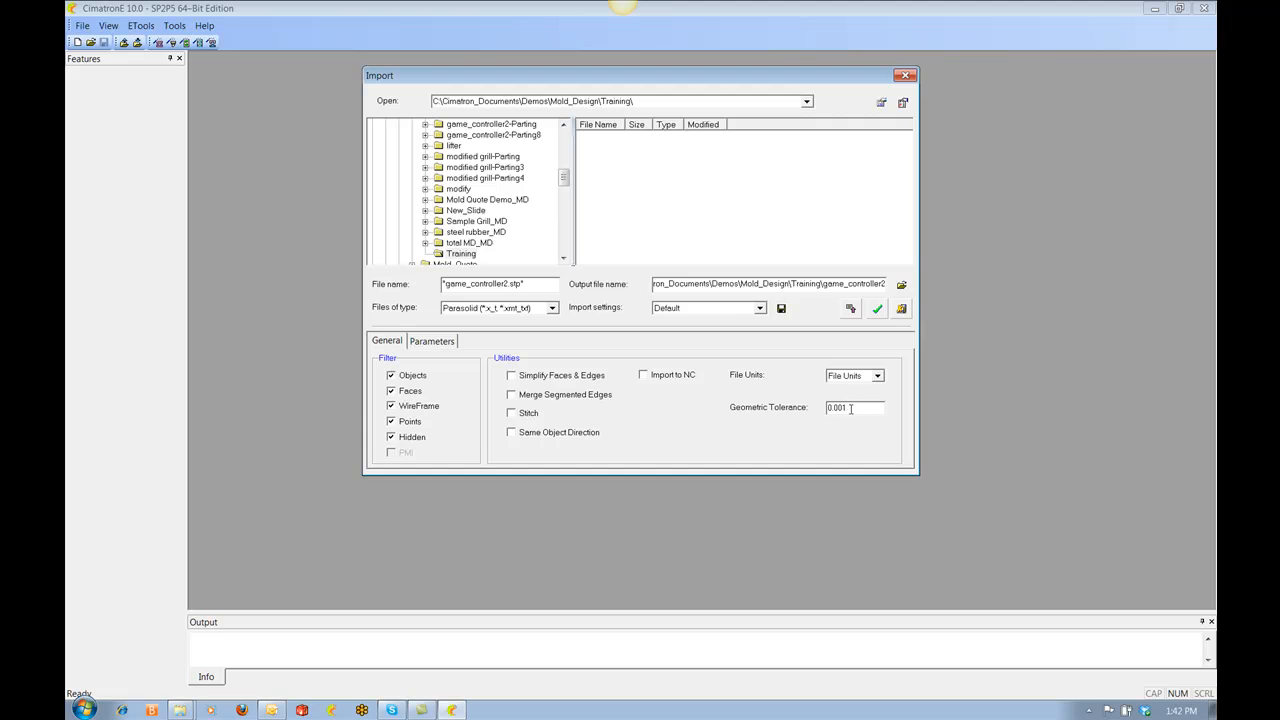
click(877, 375)
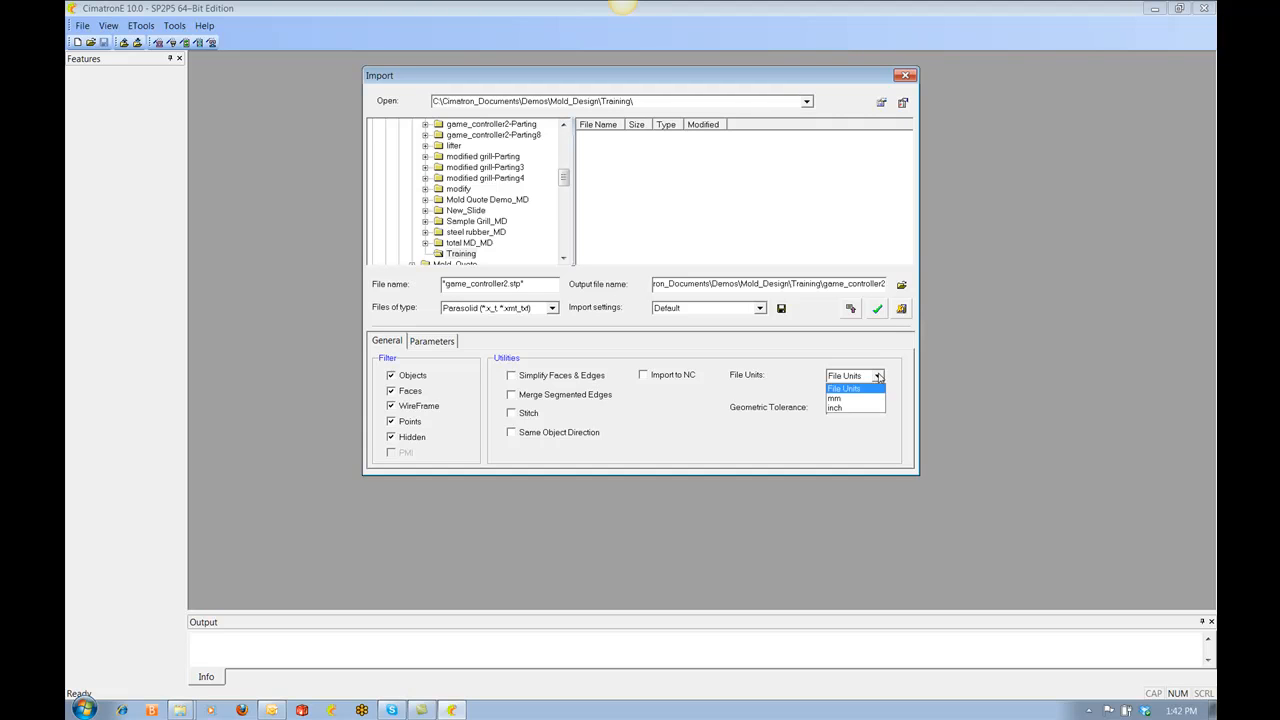
click(850, 409)
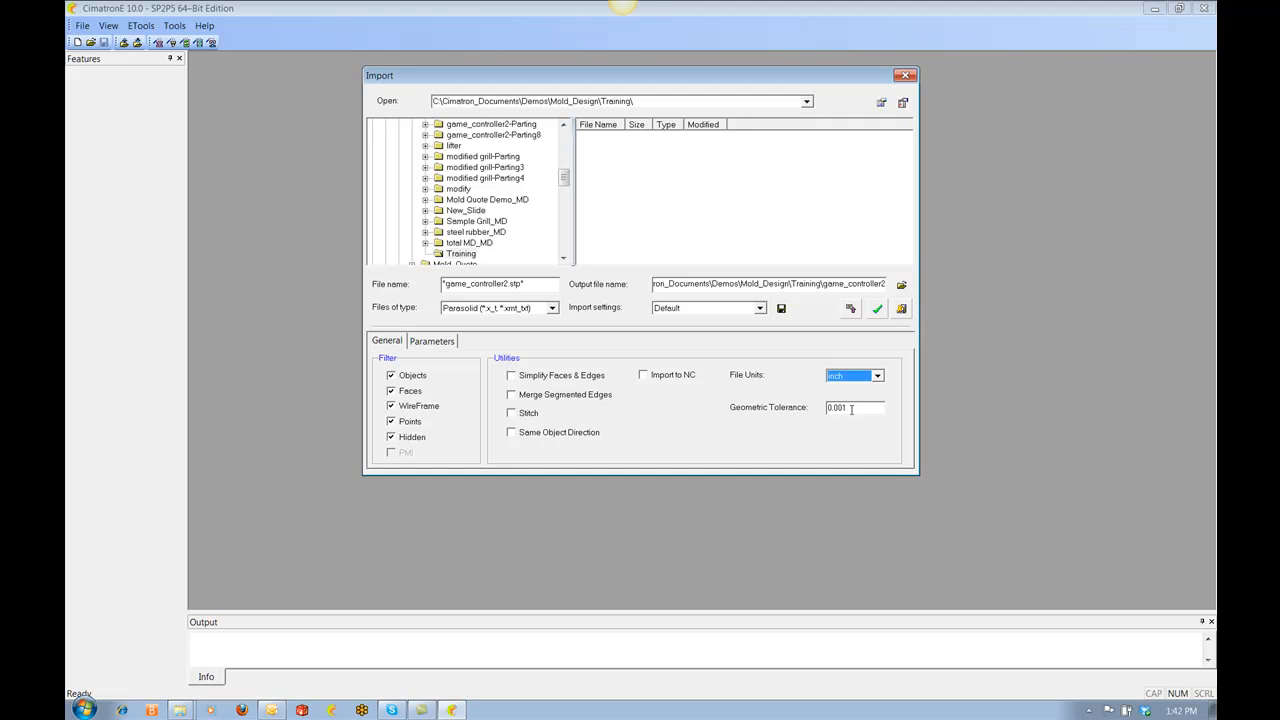
- Change the import file type back to STEP and set the geometric tolerance to 0.005
click(552, 308)
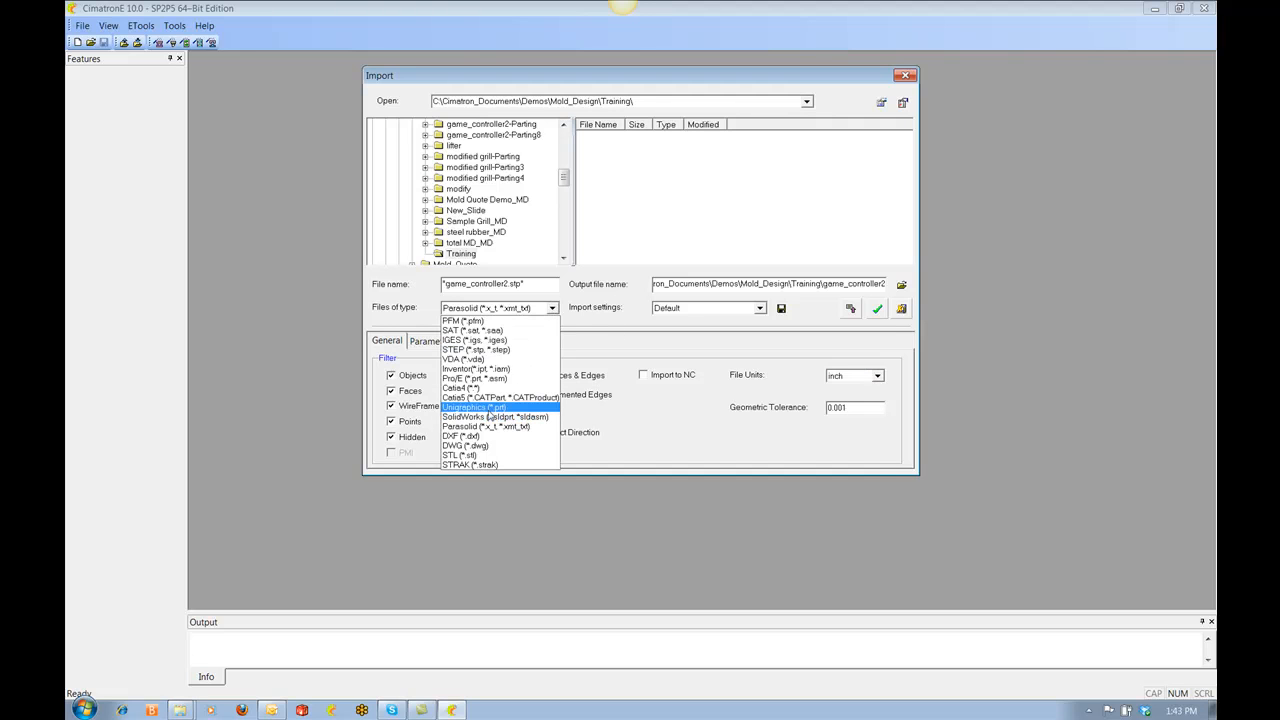
click(460, 349)
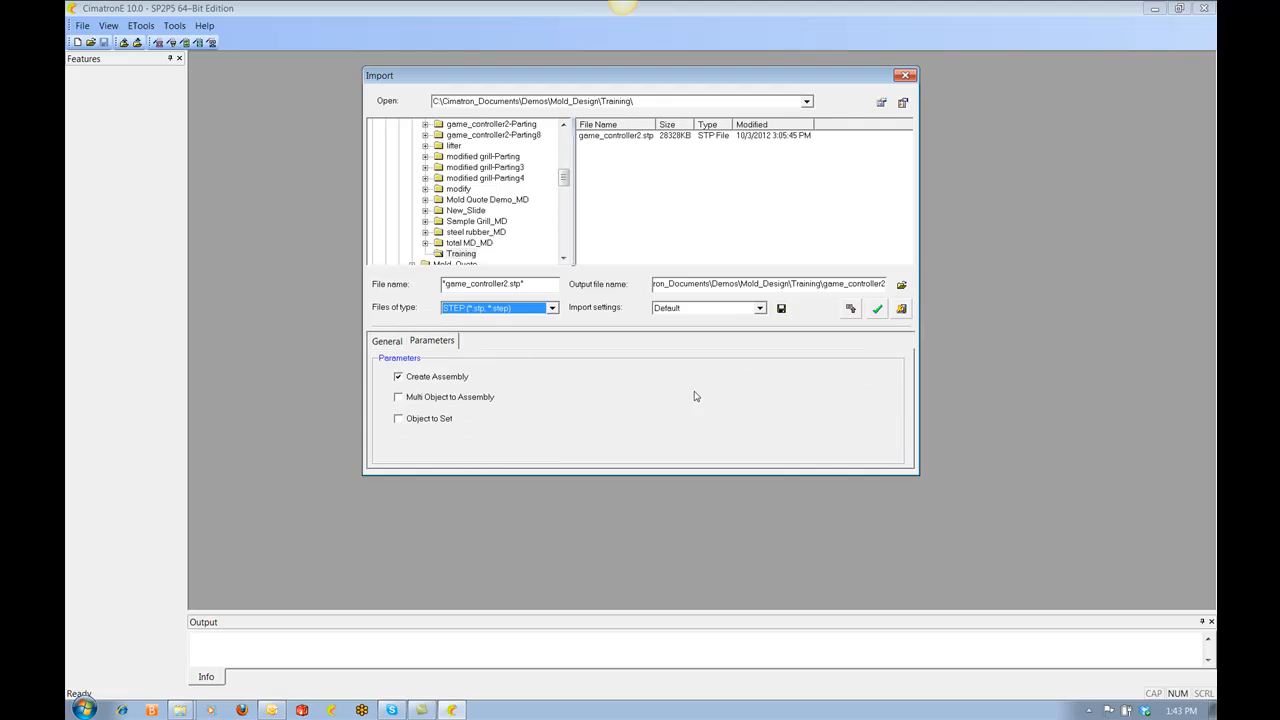
click(387, 342)
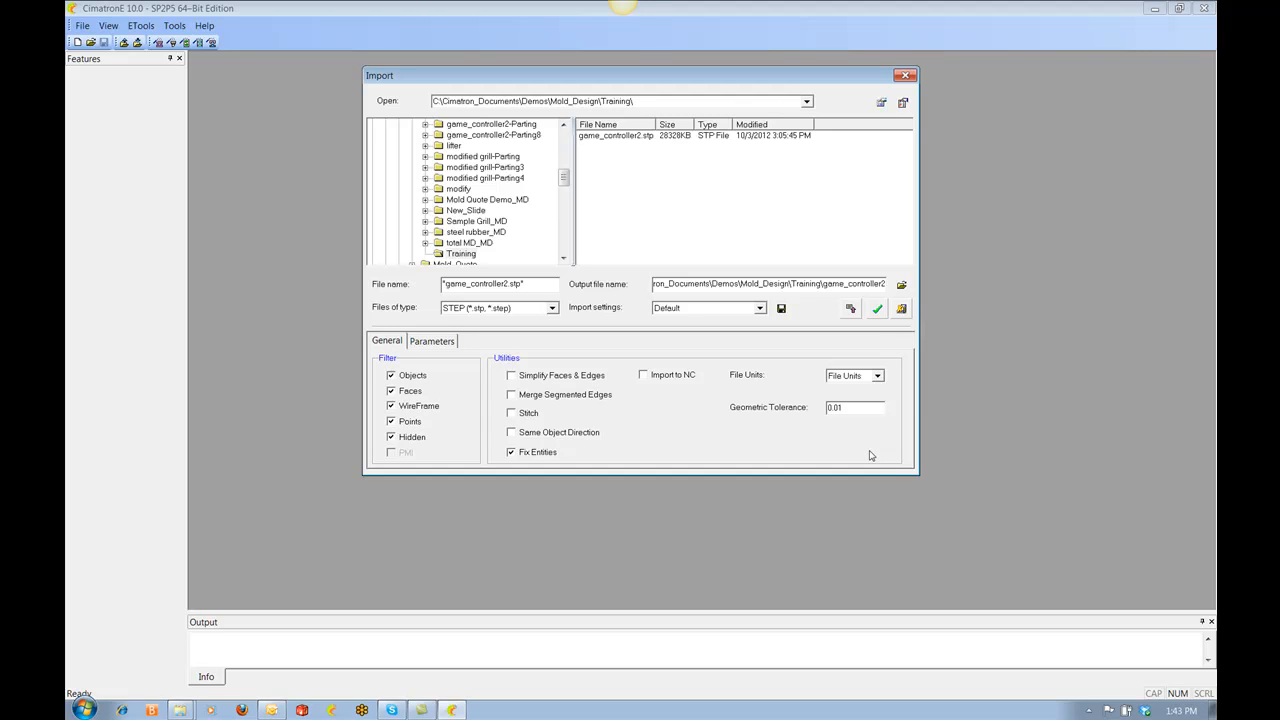
key(BackSpace)
text(05)
- Review the Create Assembly, Multi Object to Assembly and Object to Set parameters for the STEP import
click(445, 342)
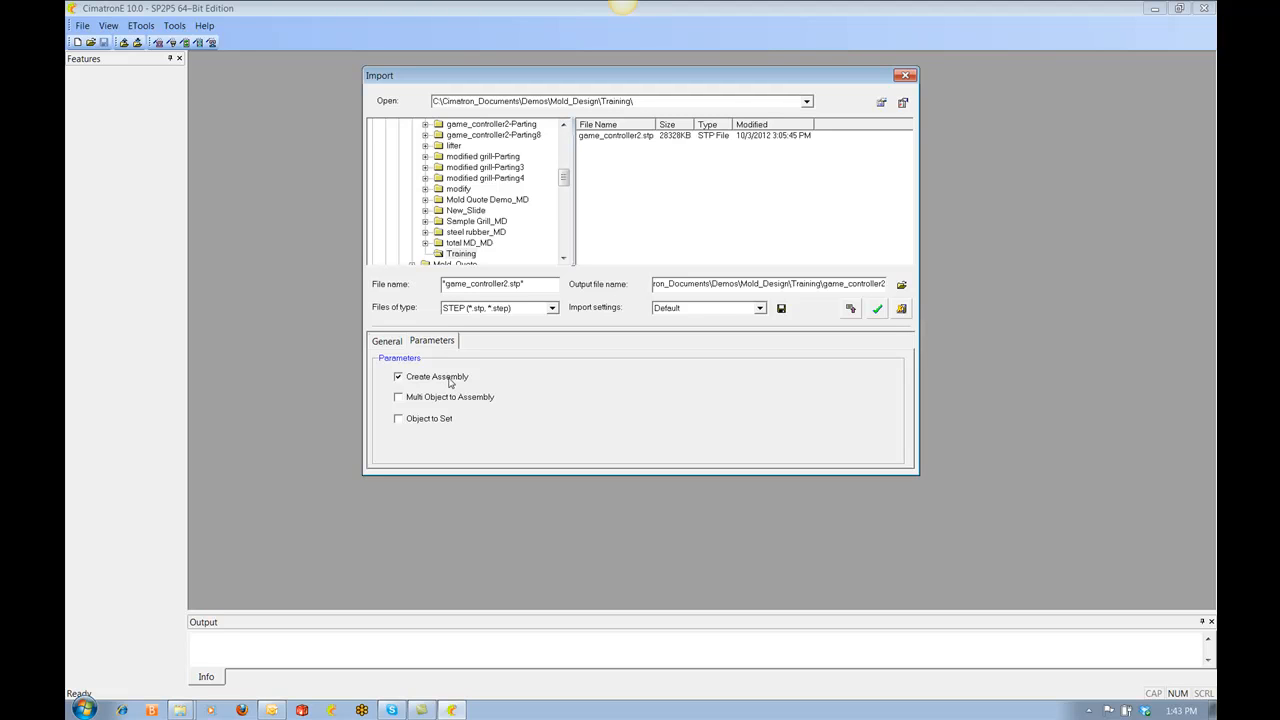
click(399, 398)
click(444, 420)
click(422, 402)
click(603, 140)
- Set the file units to inch and run the import of game_controller2.stp
click(401, 342)
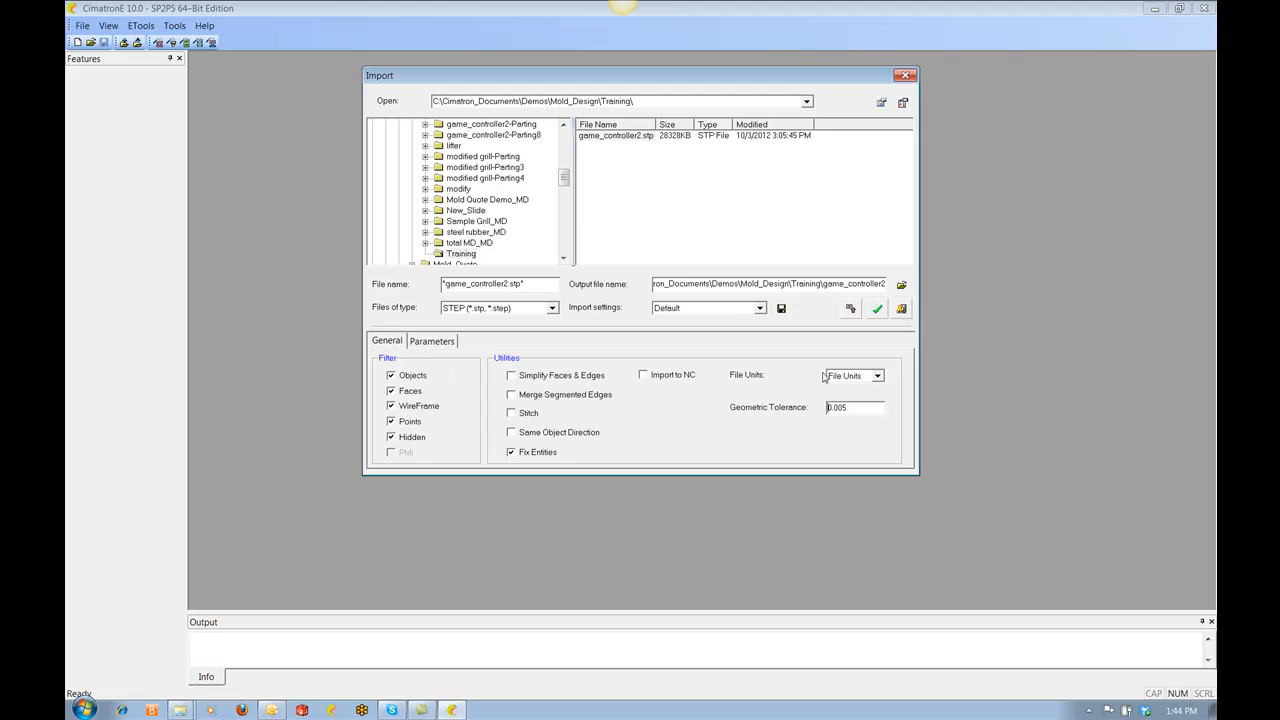
click(878, 376)
click(864, 407)
click(877, 310)
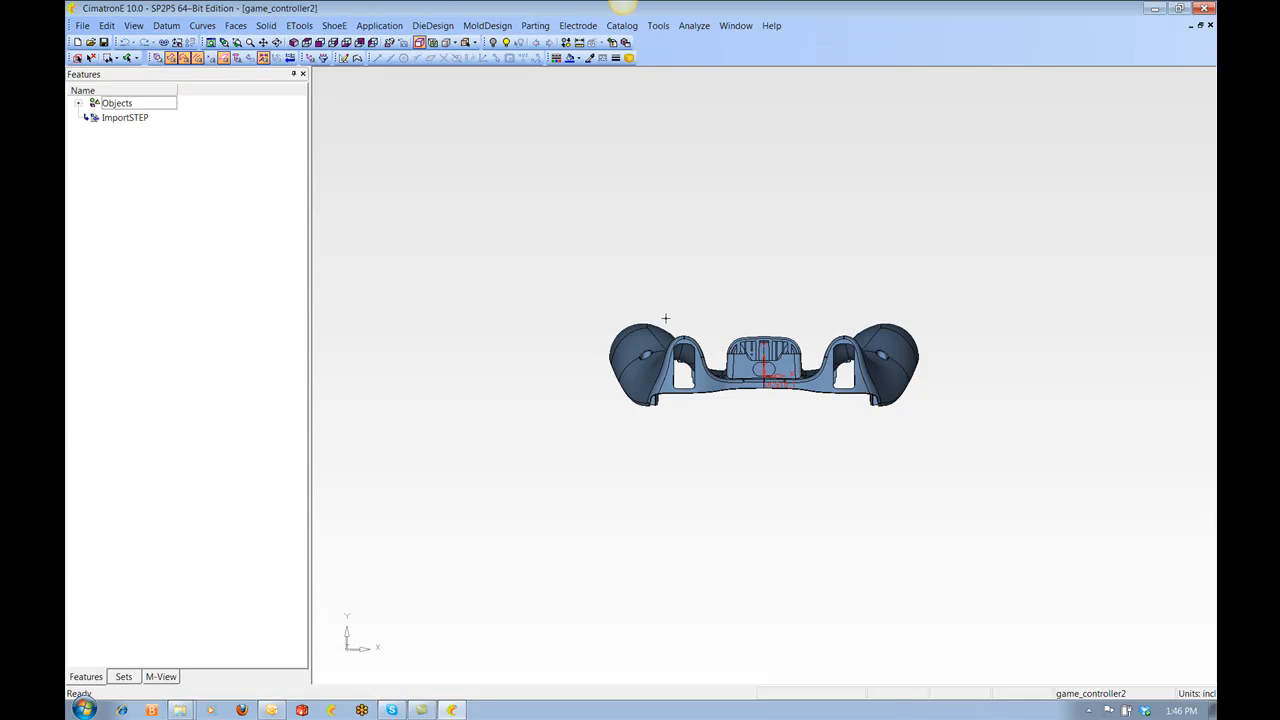
- Measure the geometric data of the whole game controller object, with objects enabled in the selection filter
middle_drag(637, 380, 720, 338)
ctrl+right_drag(760, 371, 762, 429)
ctrl+middle_drag(762, 429, 805, 337)
ctrl+right_drag(805, 337, 810, 388)
ctrl+middle_drag(810, 388, 812, 419)
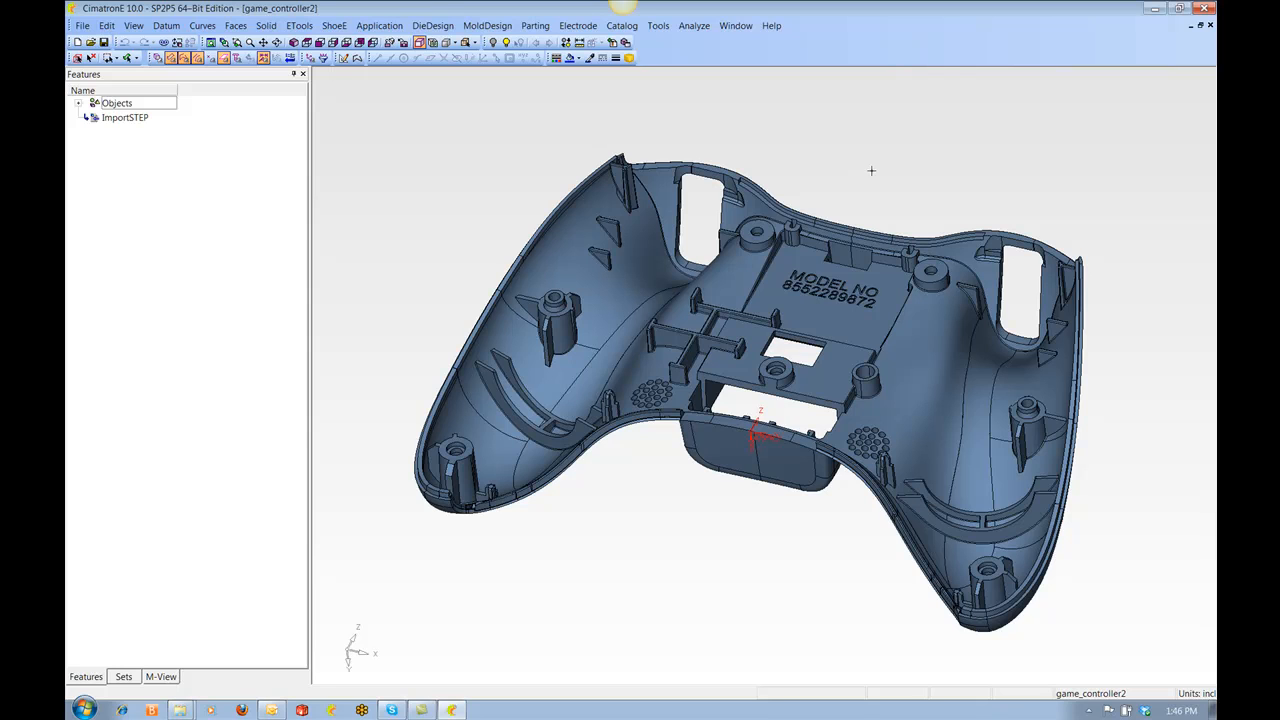
click(578, 42)
drag(400, 83, 464, 123)
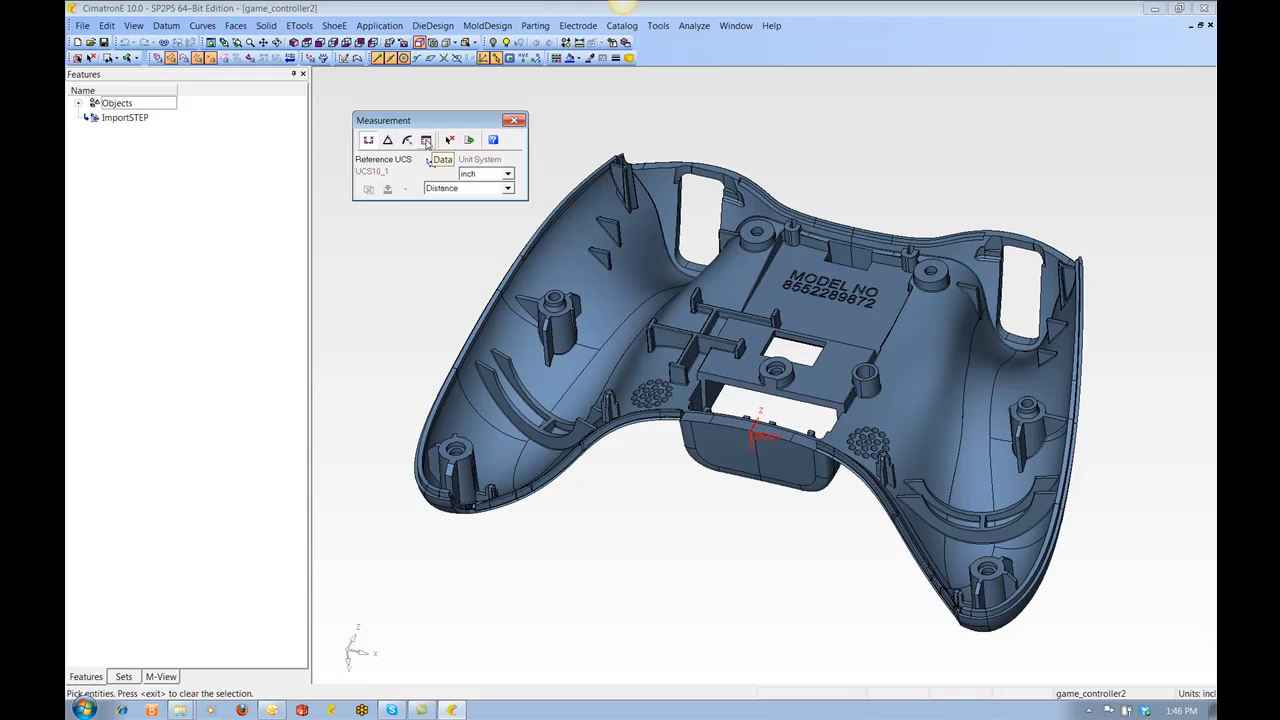
click(427, 141)
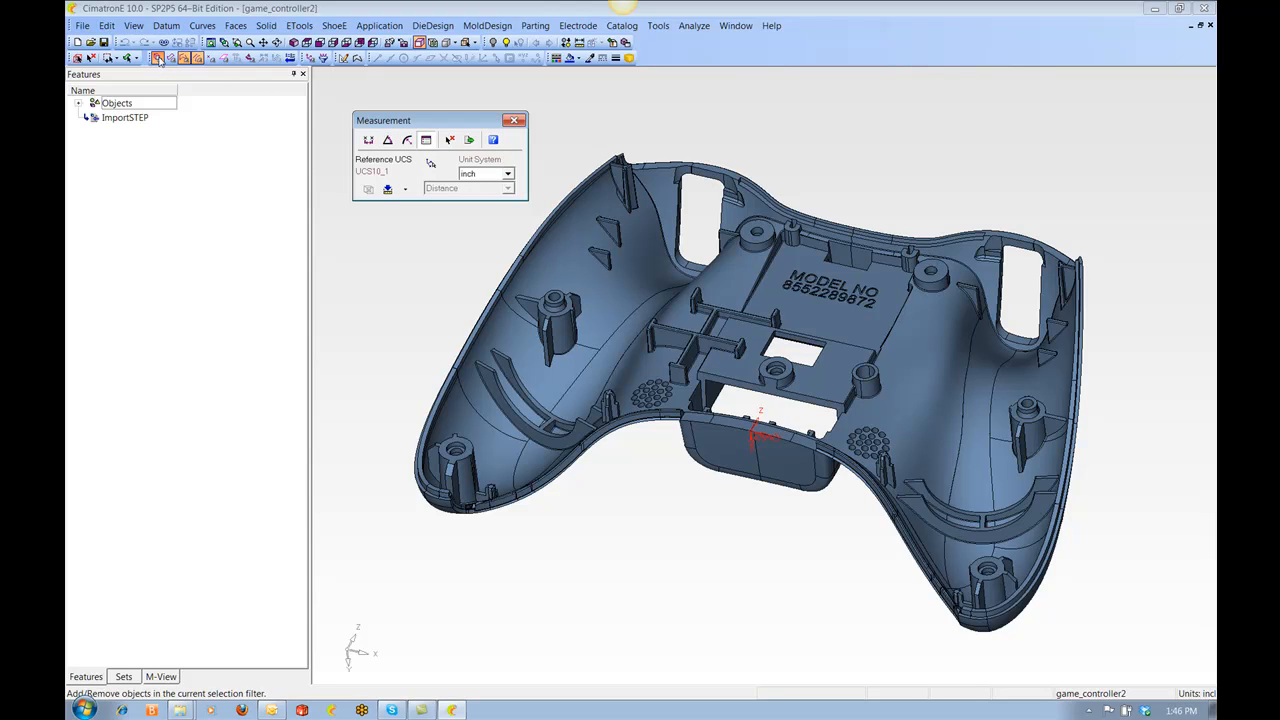
click(646, 253)
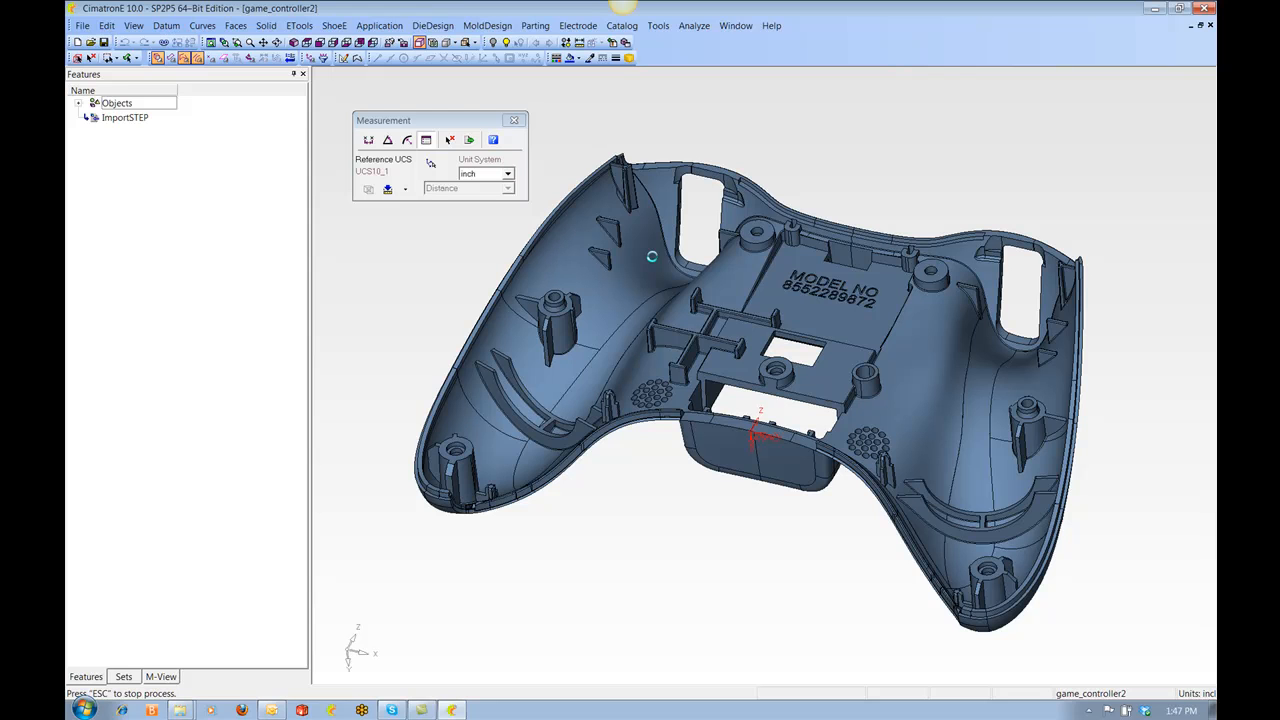
click(653, 258)
- Examine the controller's bounding box alongside its volume and size data, and close the measurement
drag(440, 128, 285, 88)
ctrl+right_drag(469, 188, 506, 220)
ctrl+middle_drag(491, 229, 519, 237)
ctrl+drag(491, 257, 508, 257)
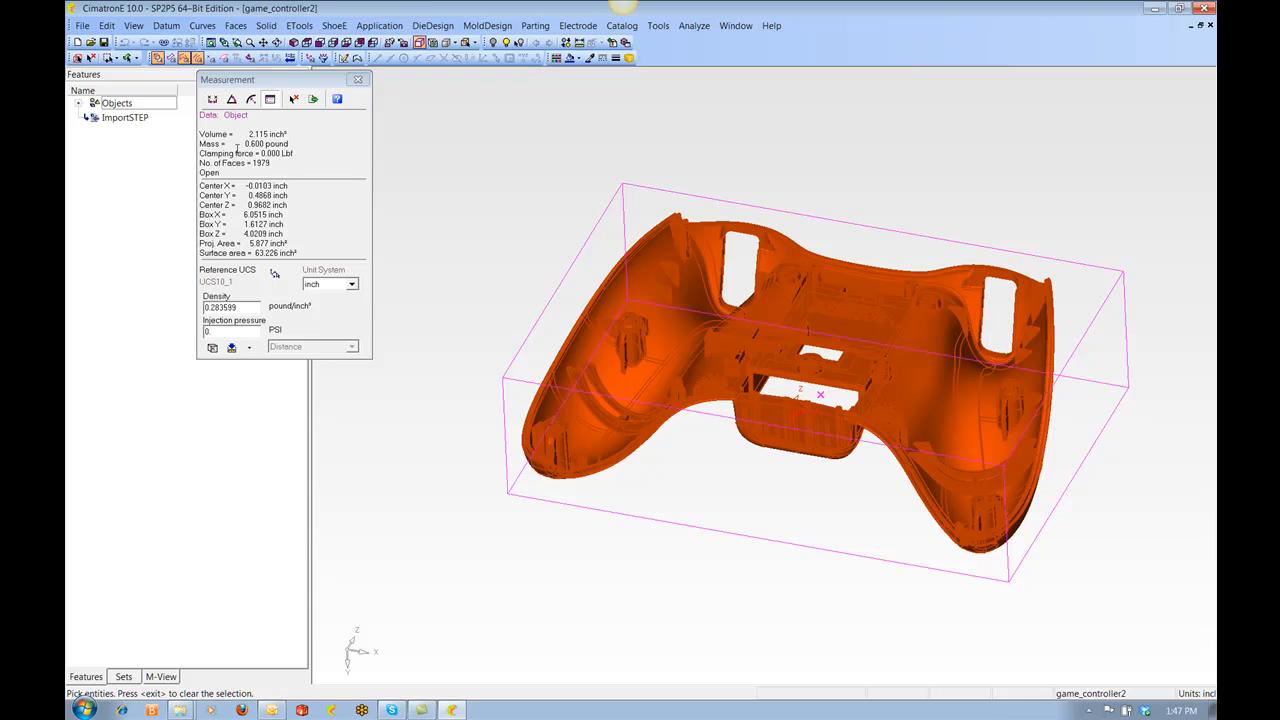
drag(286, 80, 368, 141)
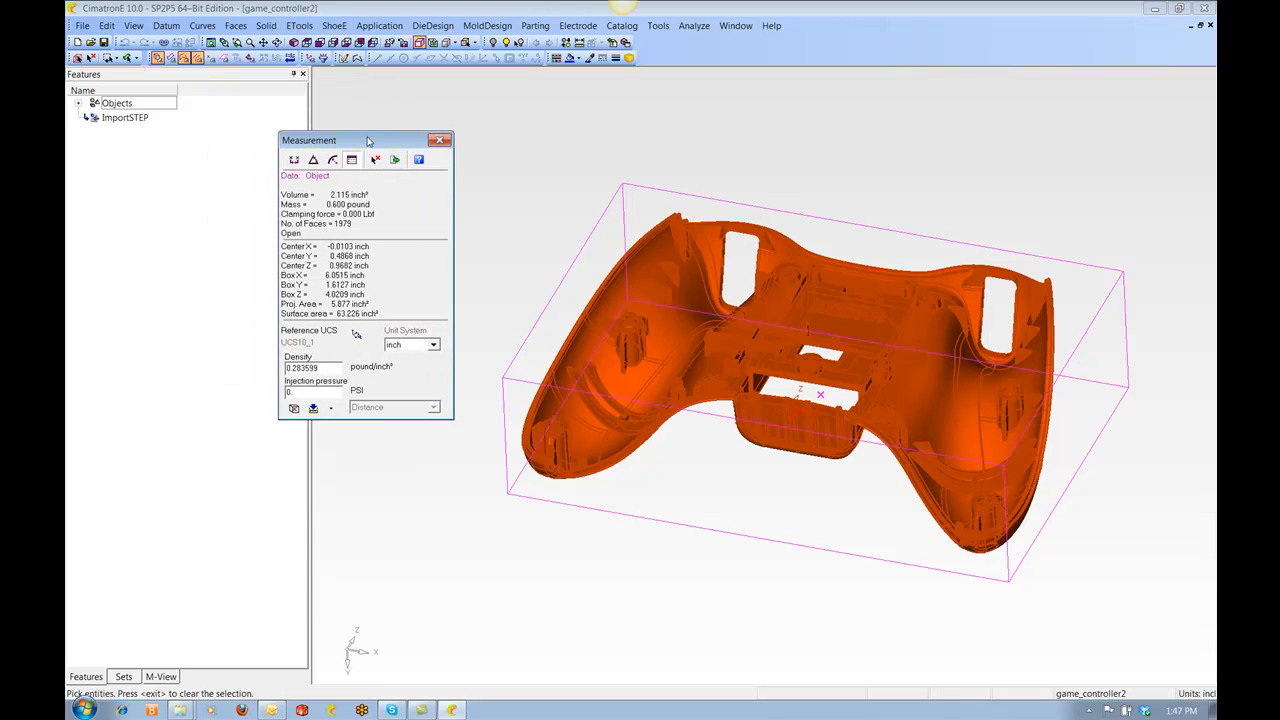
click(441, 141)
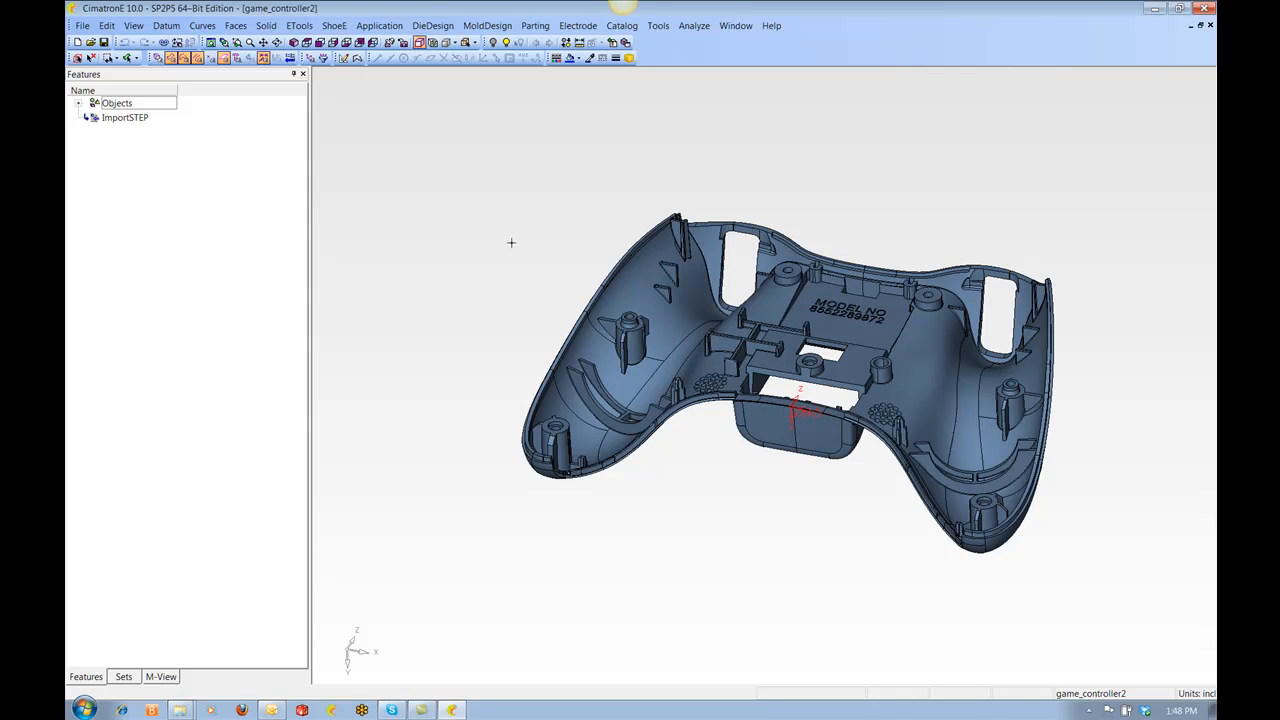
- Run Check & Fix Entities on all entities of the game controller to find problem geometry
click(658, 25)
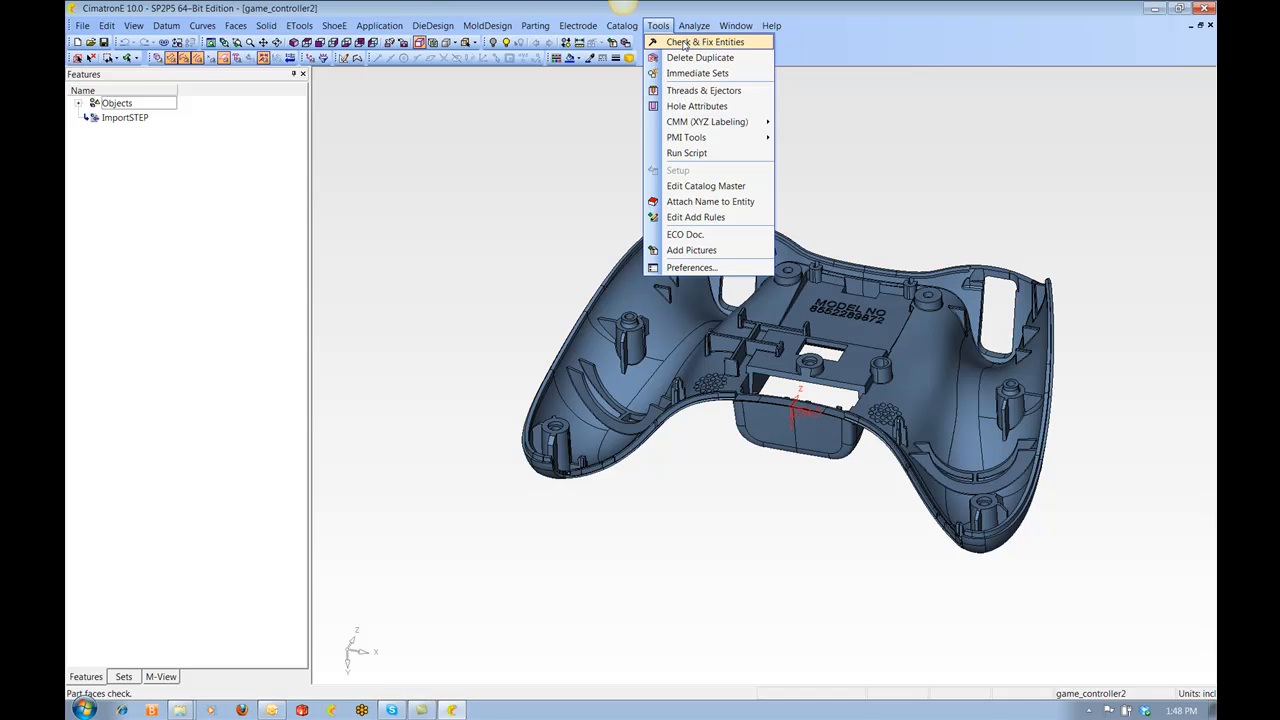
click(684, 44)
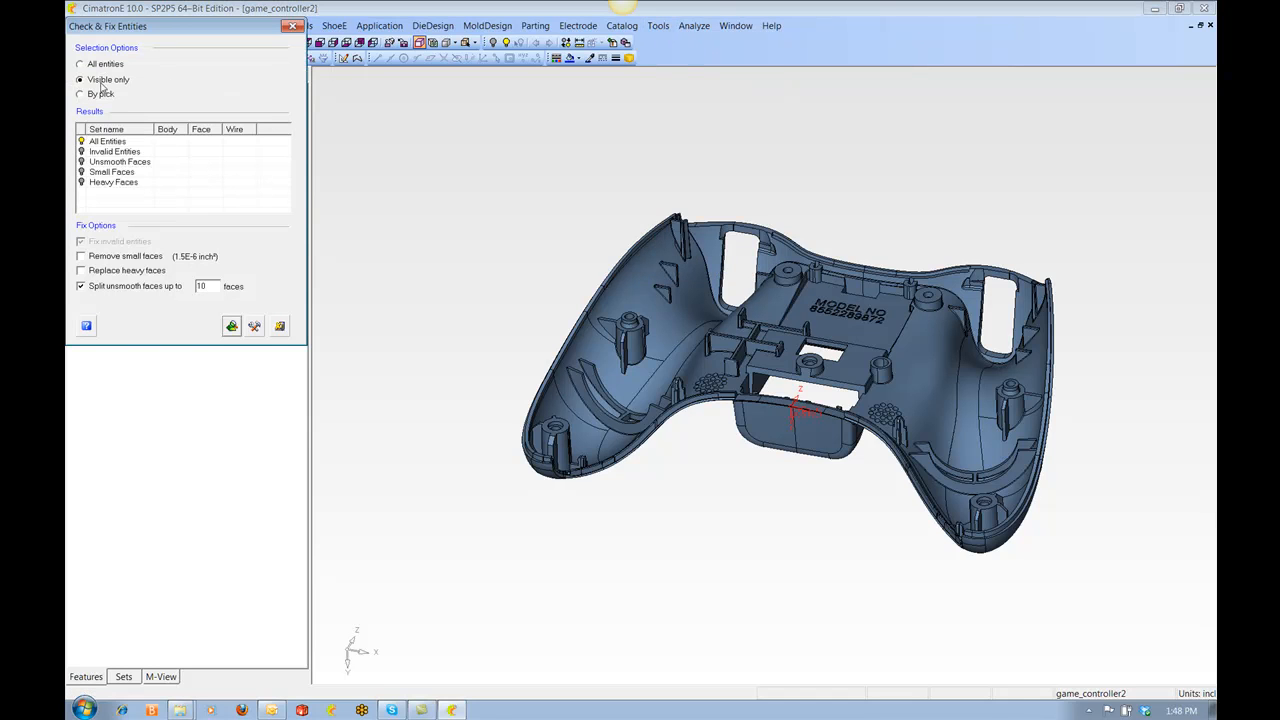
click(100, 65)
click(231, 325)
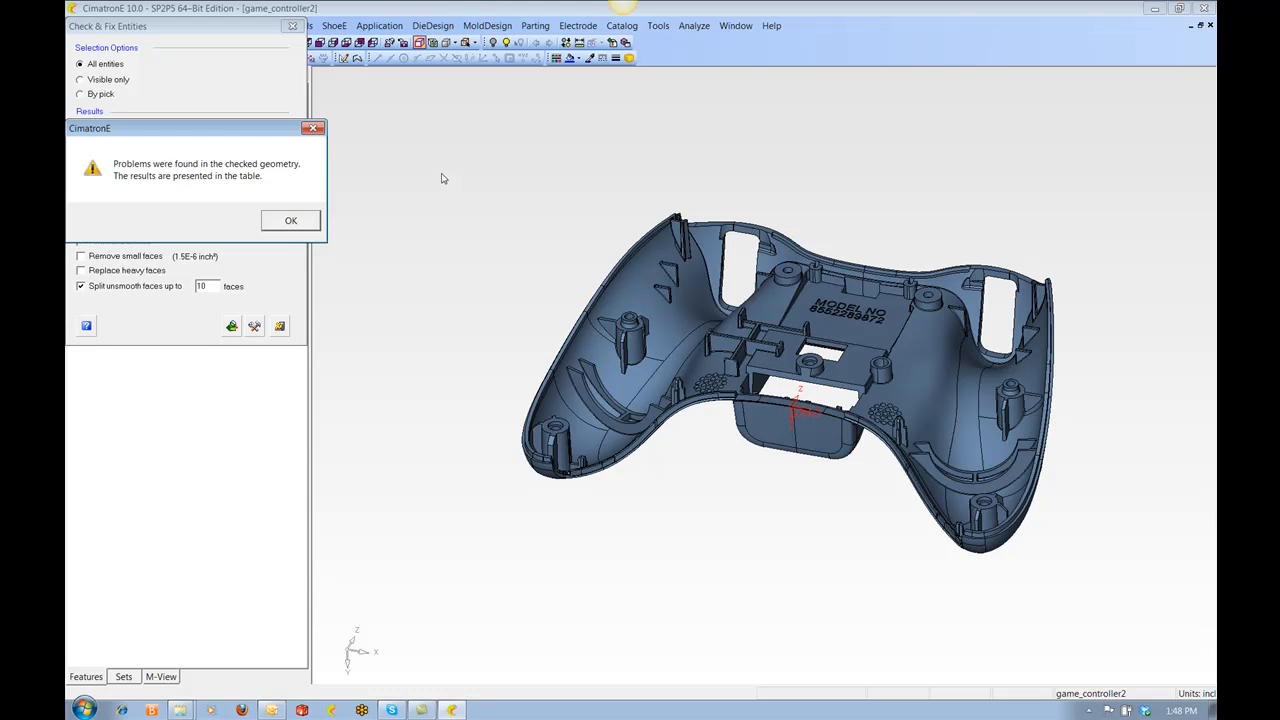
drag(237, 138, 416, 247)
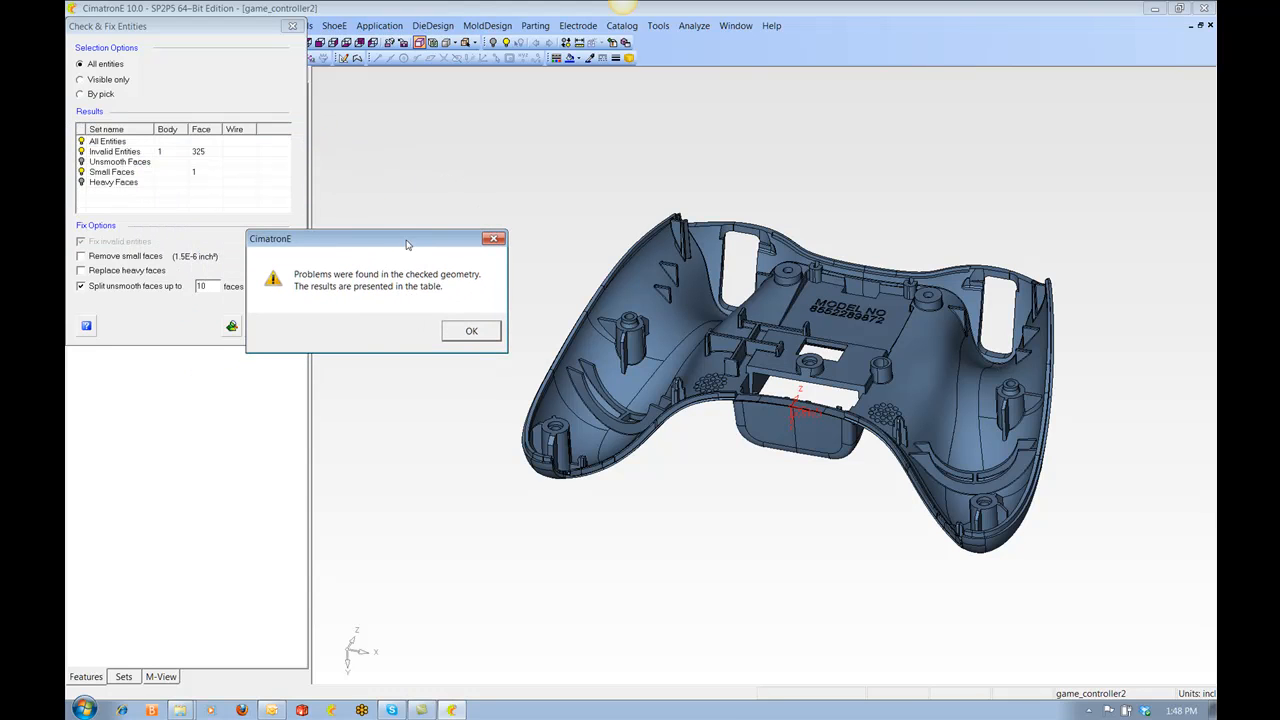
click(471, 333)
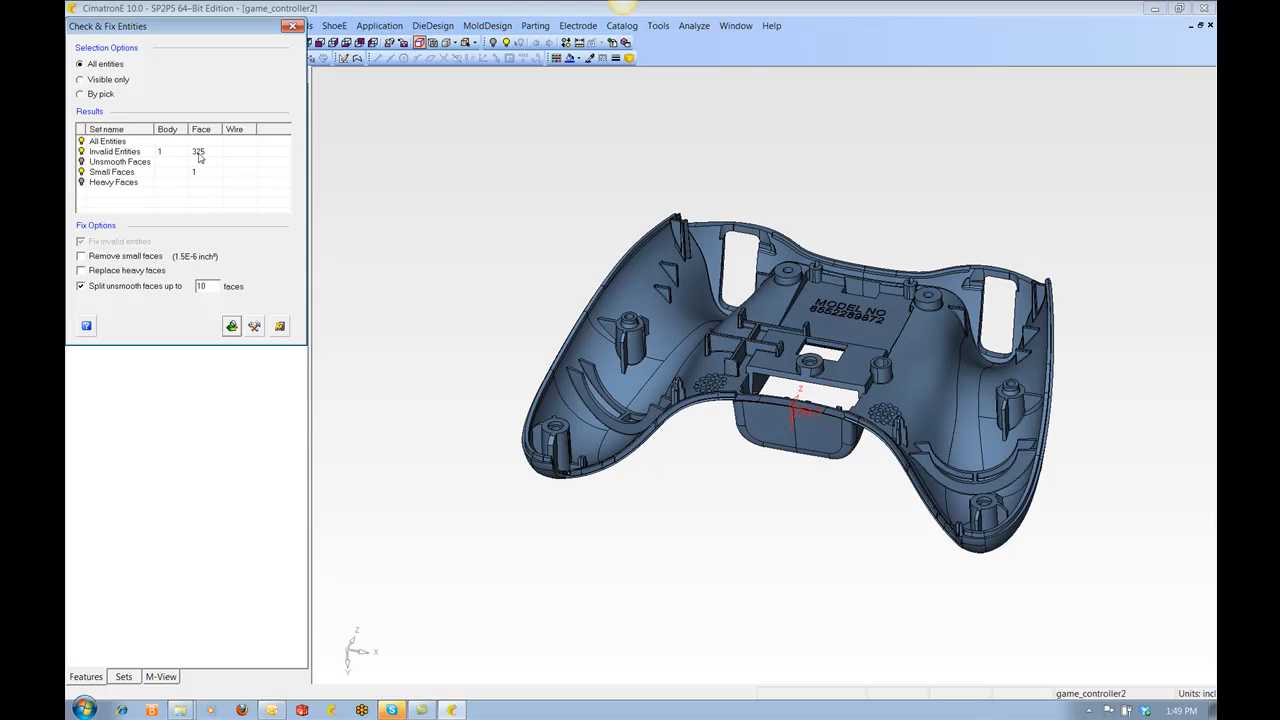
- Fix the reported problem geometry with small-face removal enabled alongside the splitting of unsmooth faces
click(81, 257)
click(254, 328)
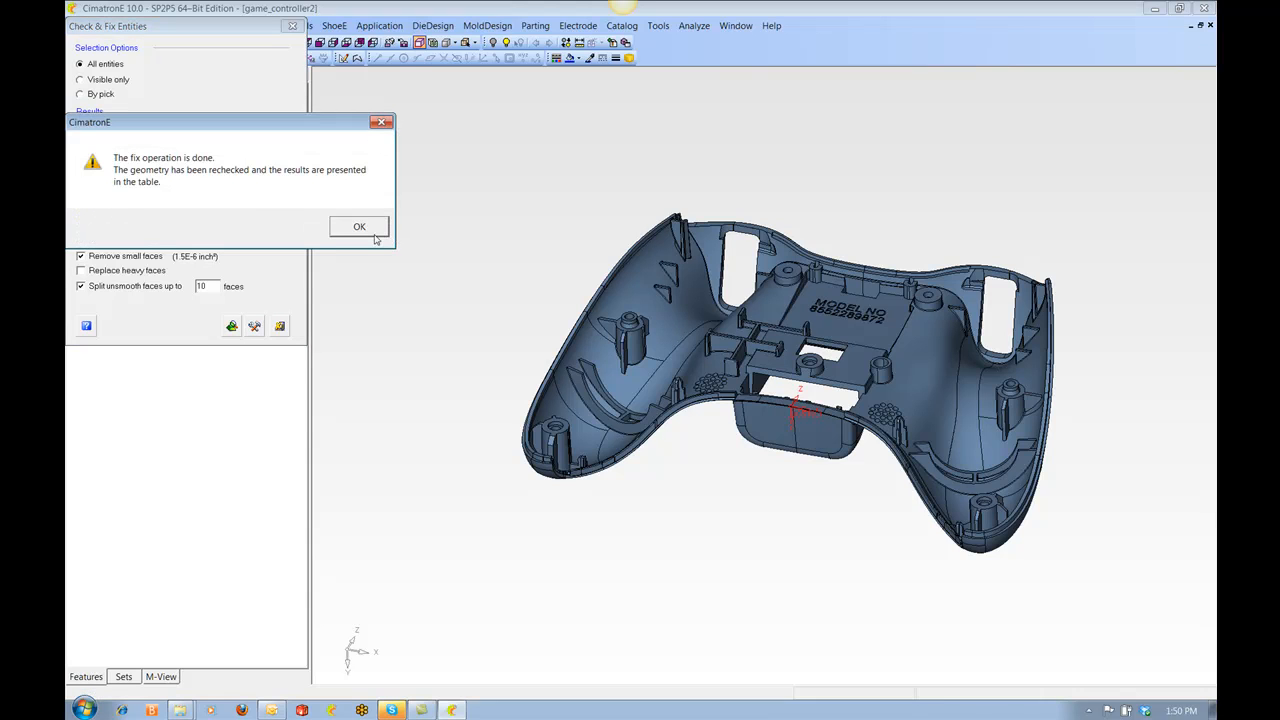
click(359, 226)
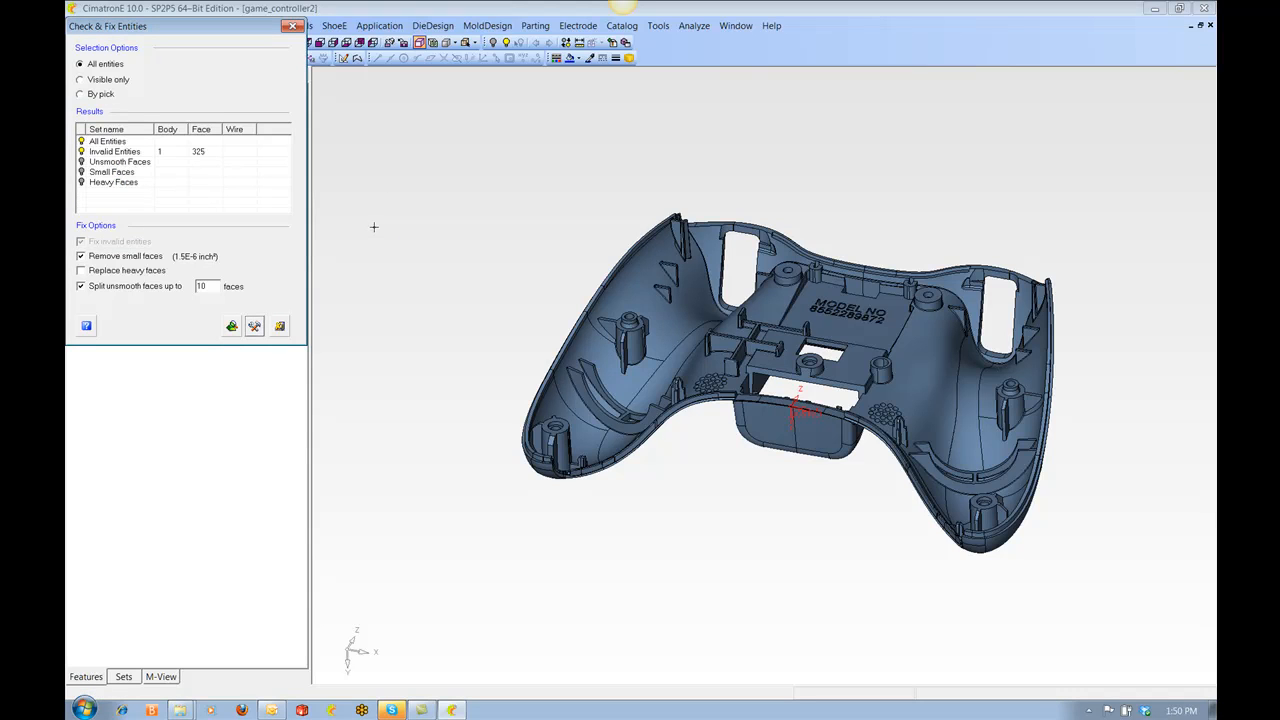
- Recheck all entities of the fixed geometry, toggle the display of the invalid entities, and close Check & Fix Entities
click(231, 325)
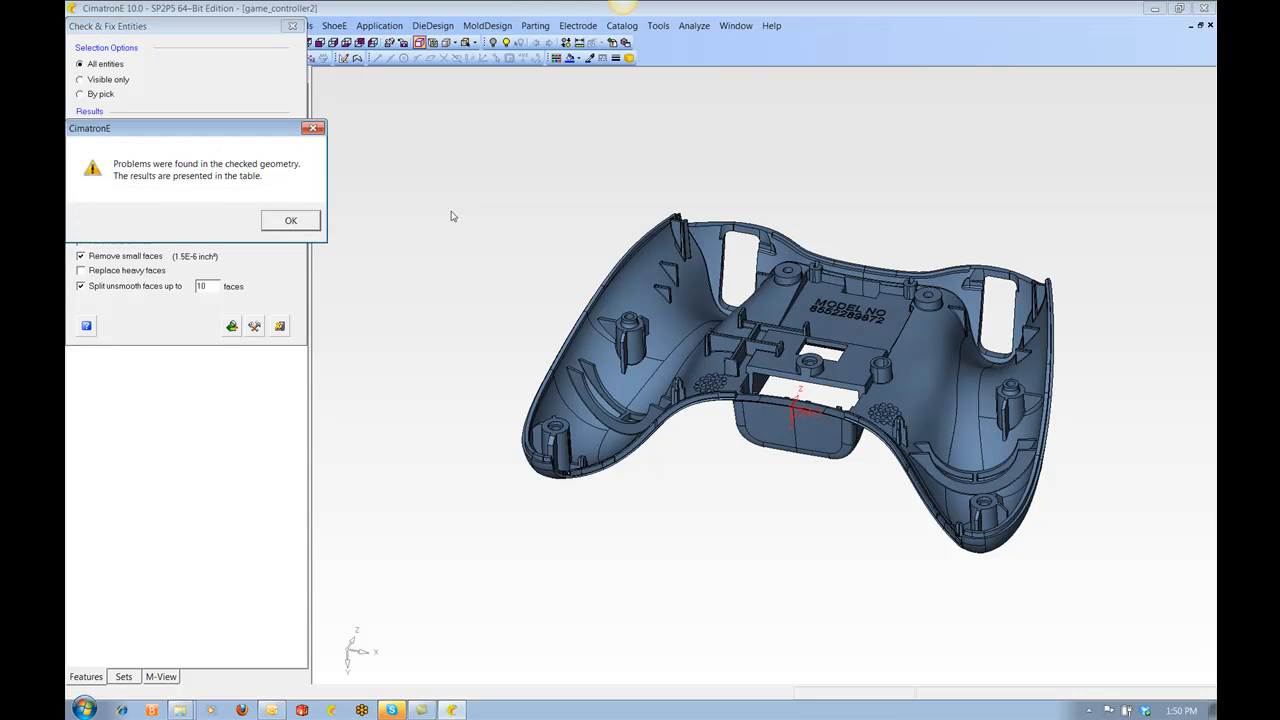
click(291, 221)
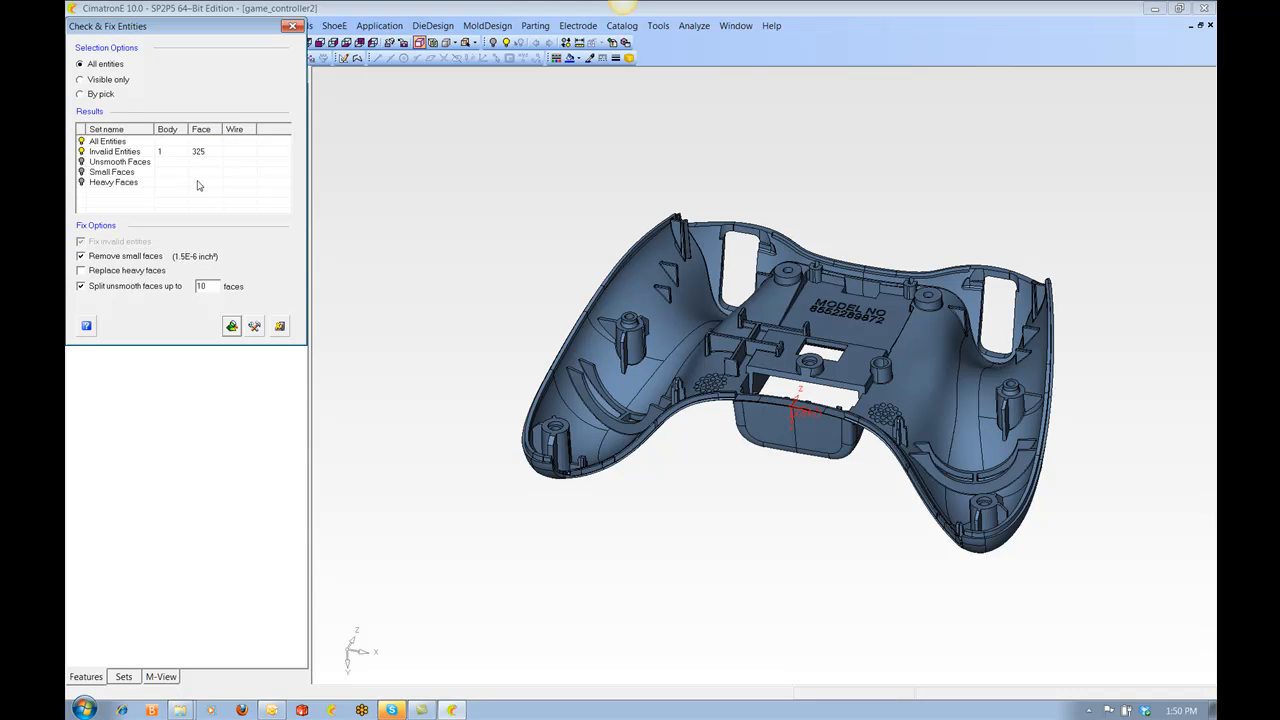
click(82, 152)
click(82, 152)
click(279, 326)
- Unstitch all faces of the game controller with the As Single and Without Heal options
right_click(452, 186)
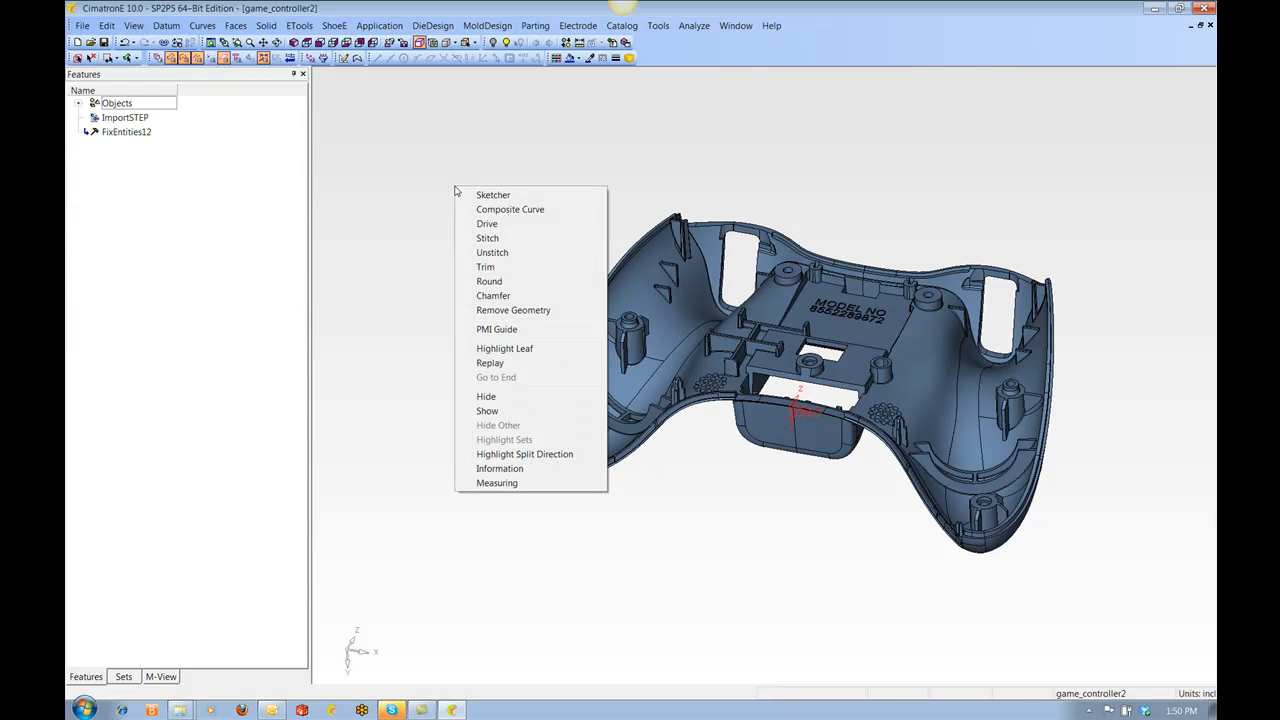
click(493, 253)
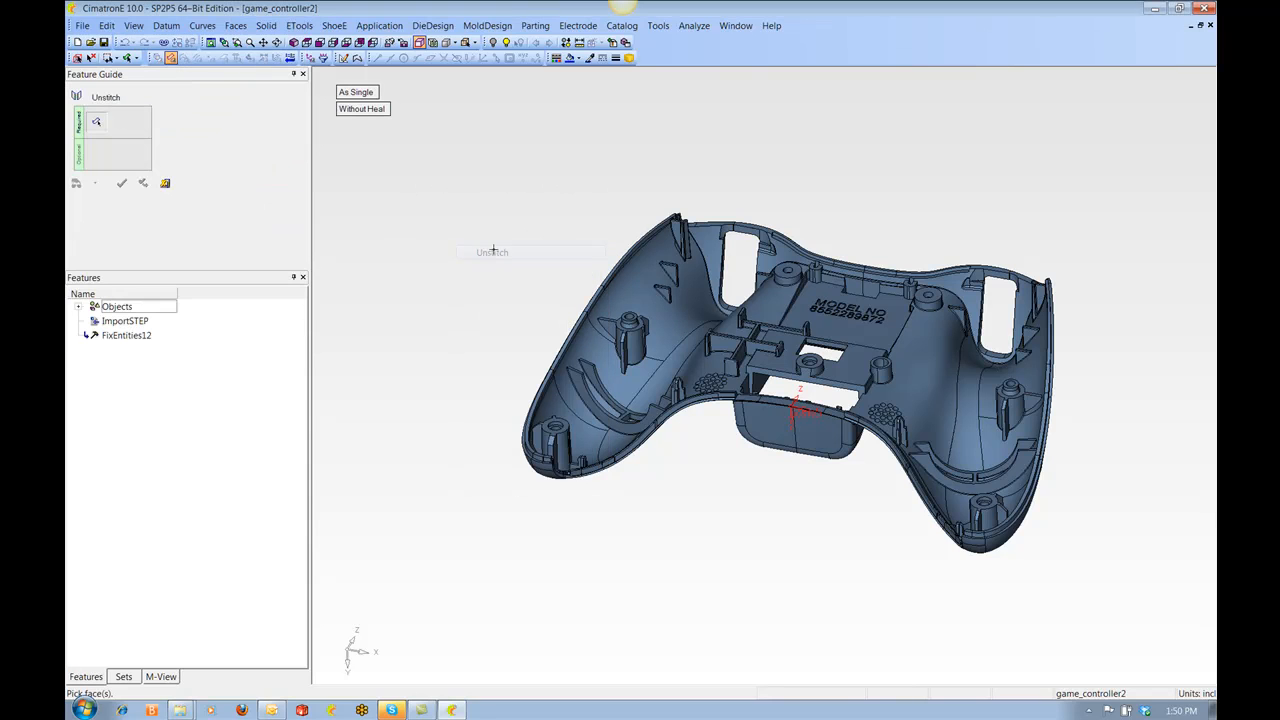
drag(420, 137, 1100, 606)
click(541, 245)
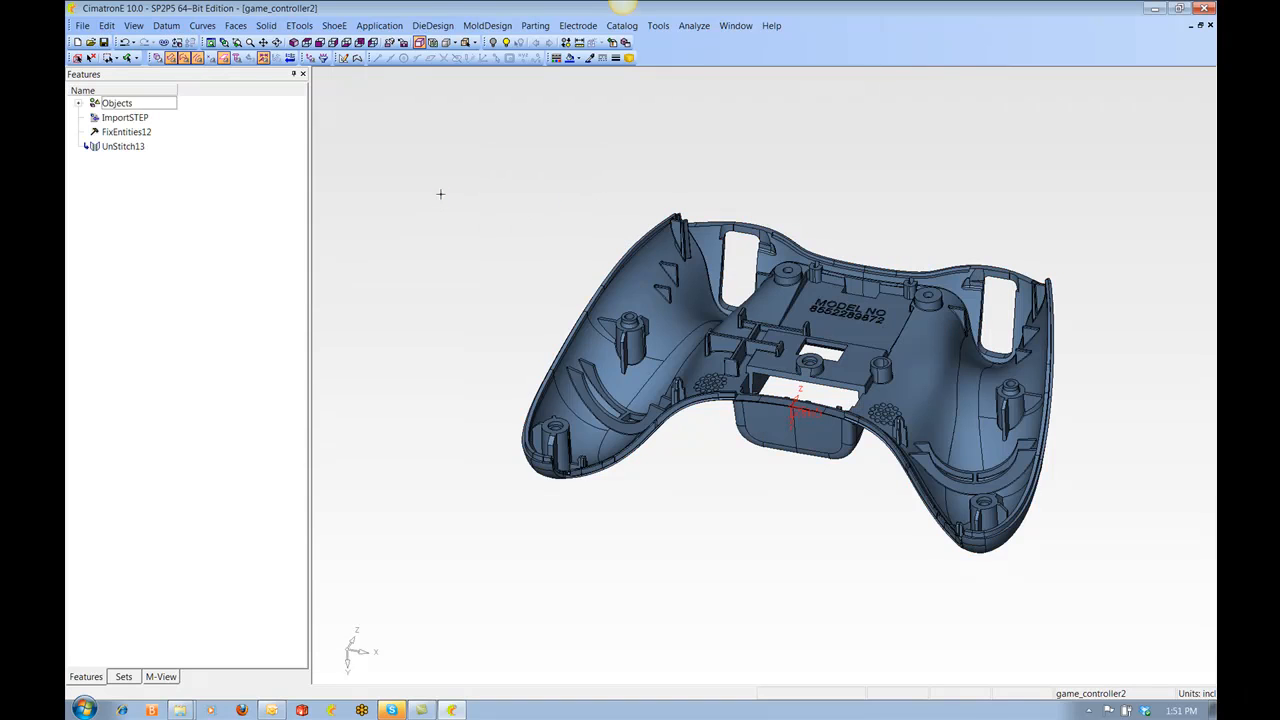
- Stitch all the controller faces back together with the Stitch only option and a maximum gap of 0.001
right_click(440, 194)
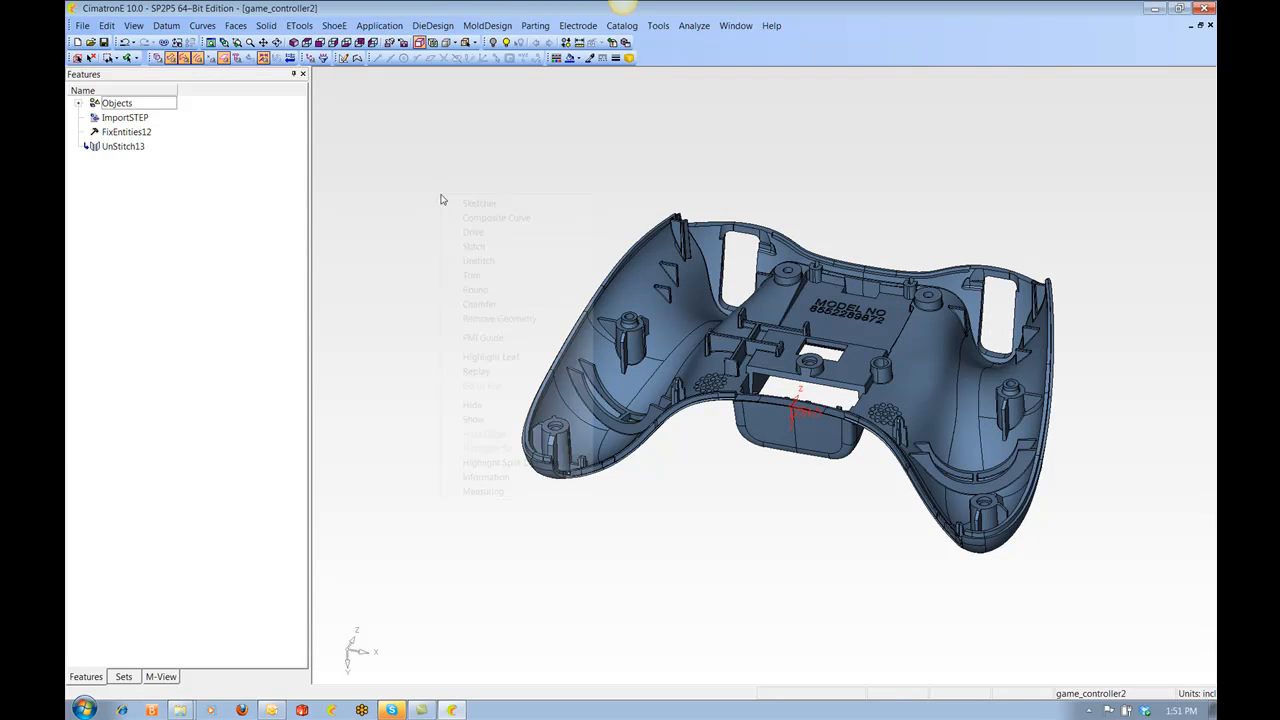
click(476, 247)
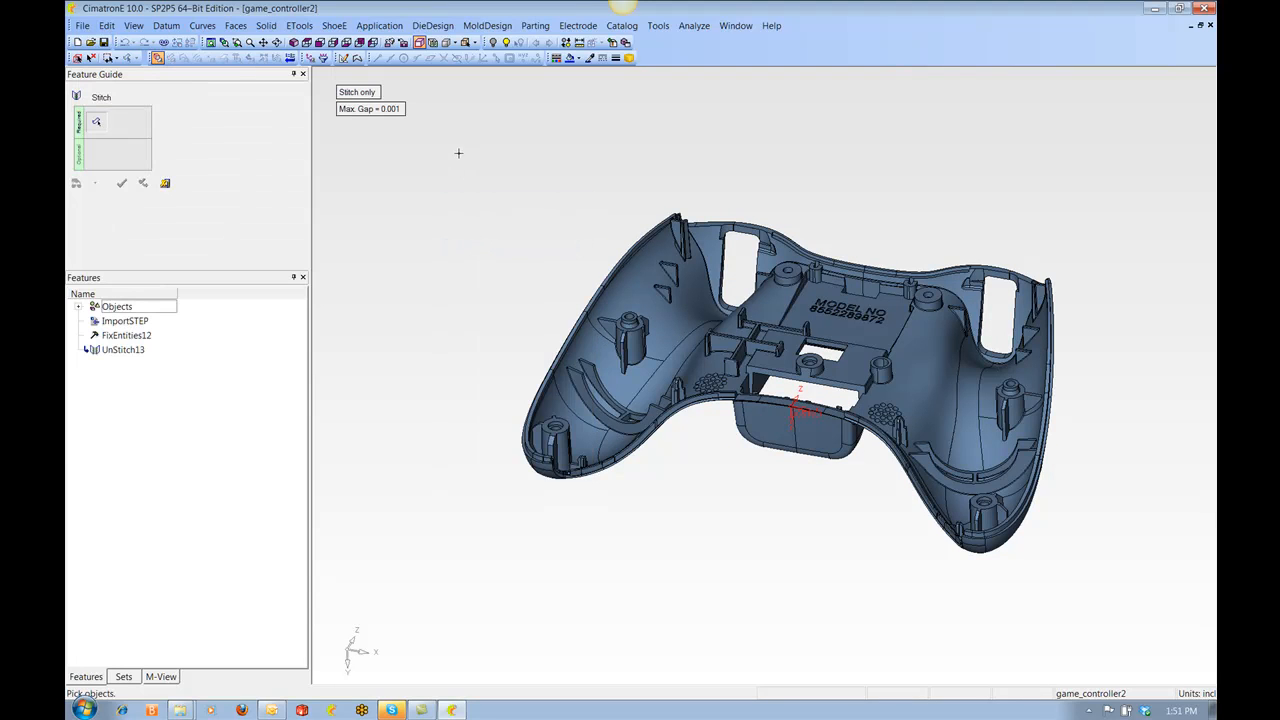
drag(458, 152, 1108, 601)
middle_click(541, 202)
click(541, 202)
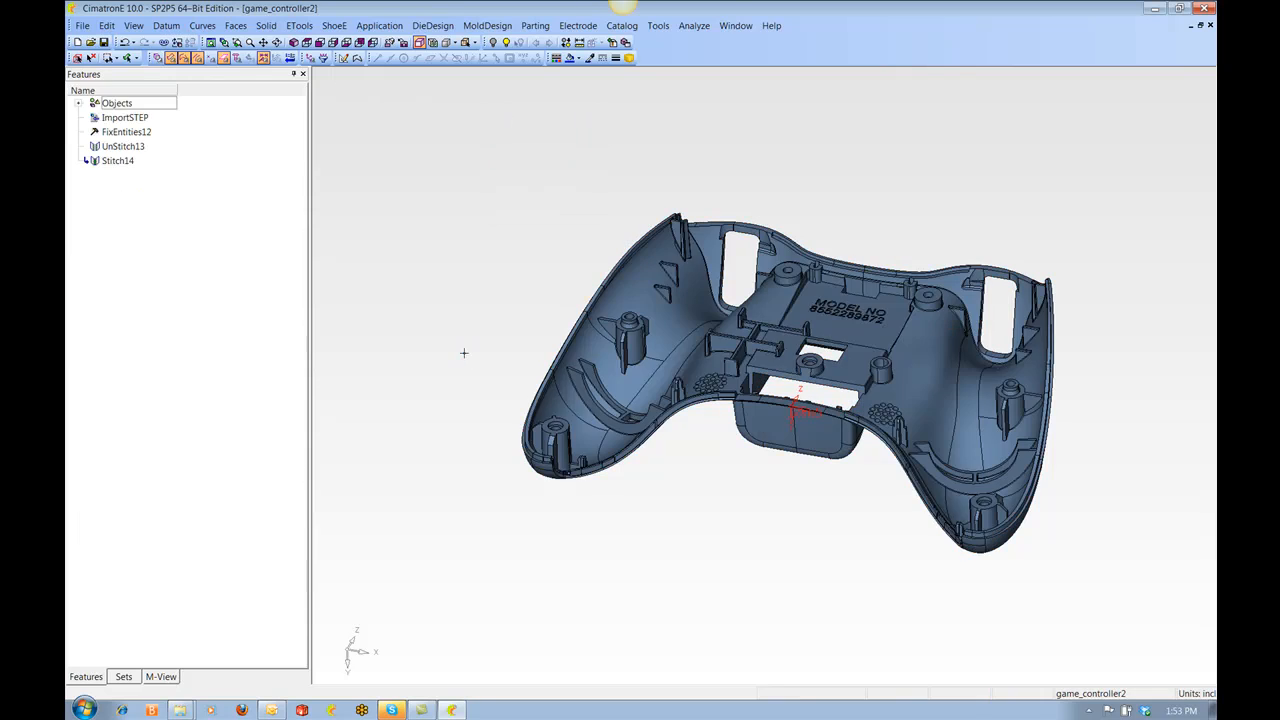
- Run Check & Fix Entities again on all entities of the restitched controller
click(664, 27)
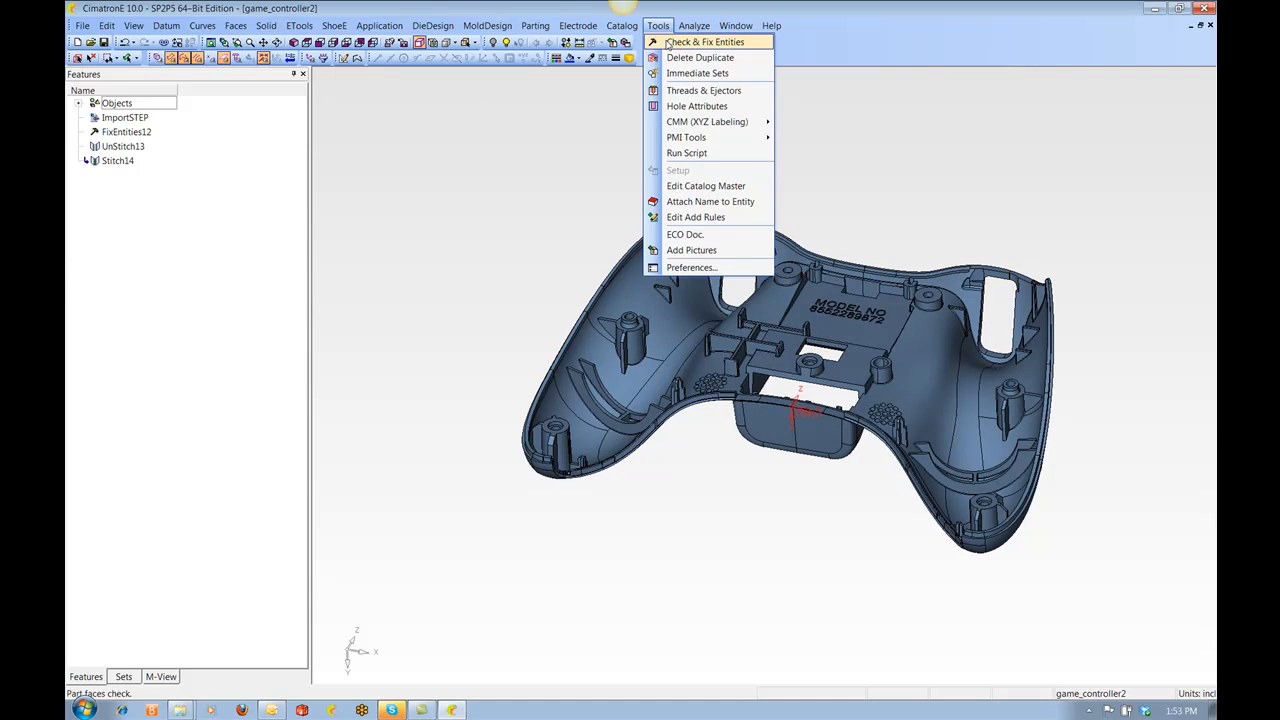
click(668, 42)
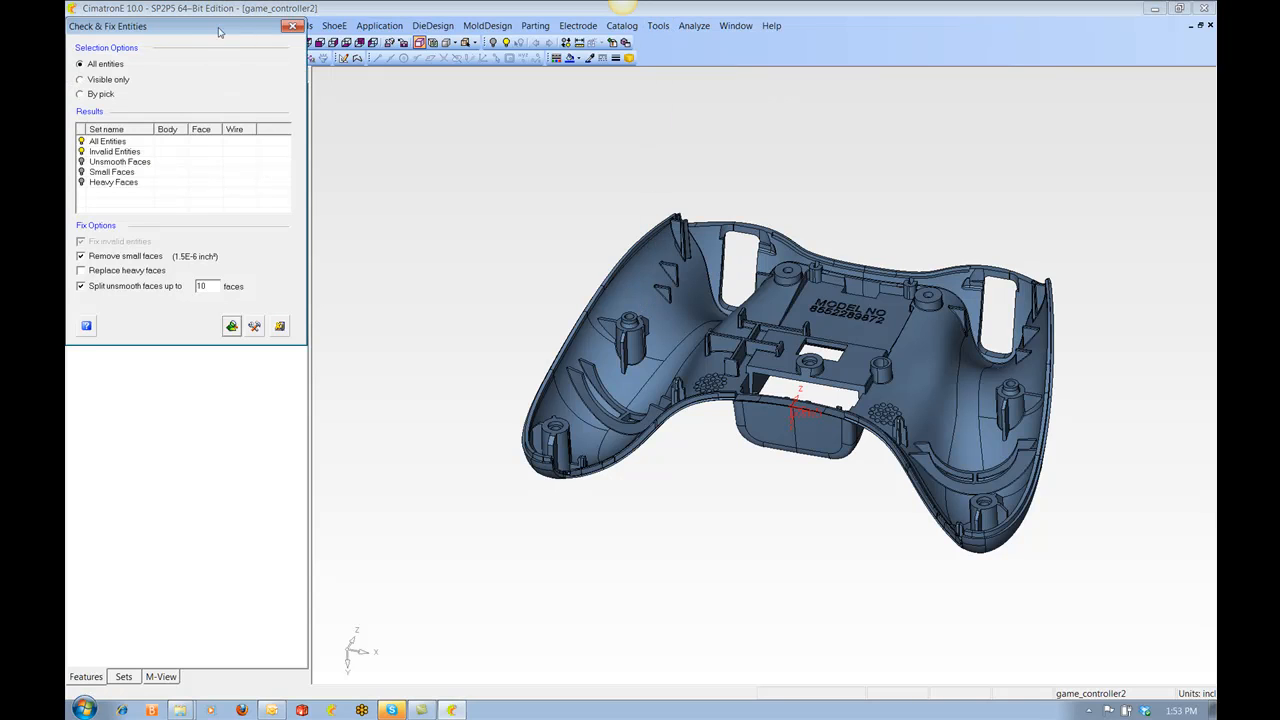
click(231, 326)
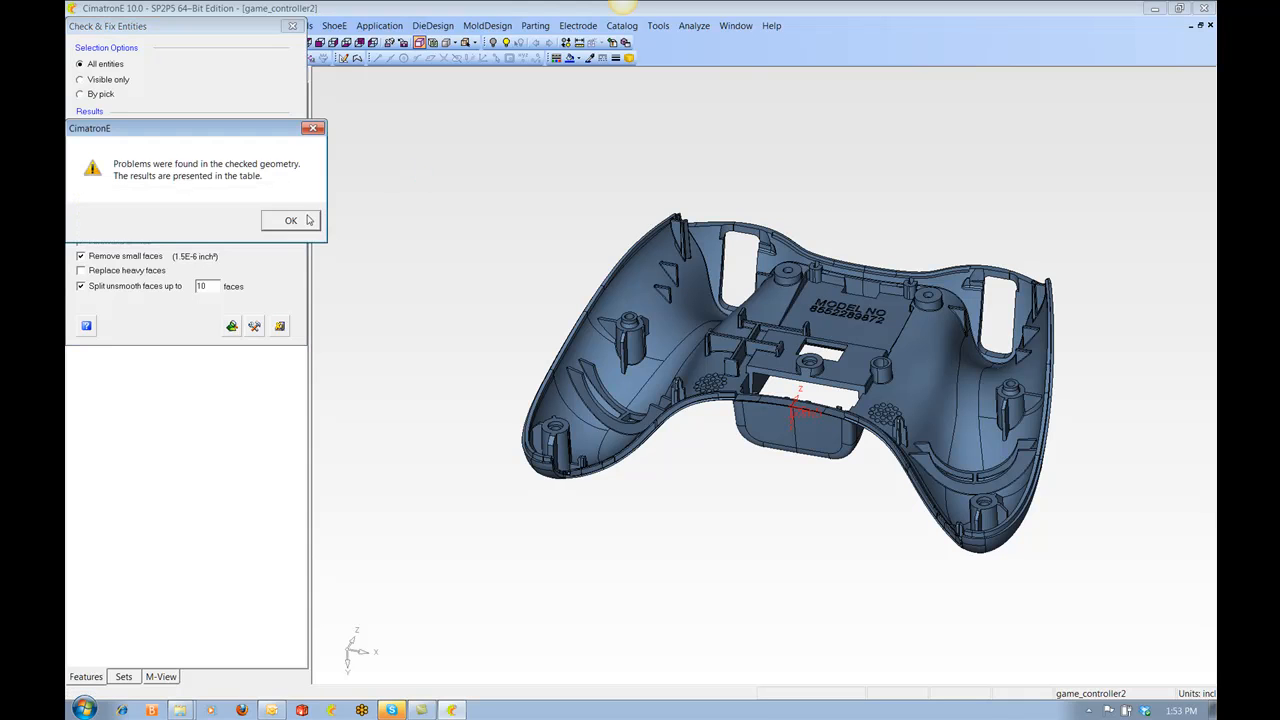
click(283, 226)
- Move the check results clear of the feature list and toggle the display of all entities and invalid entities to inspect the remaining problems
drag(220, 28, 330, 226)
click(193, 341)
click(192, 349)
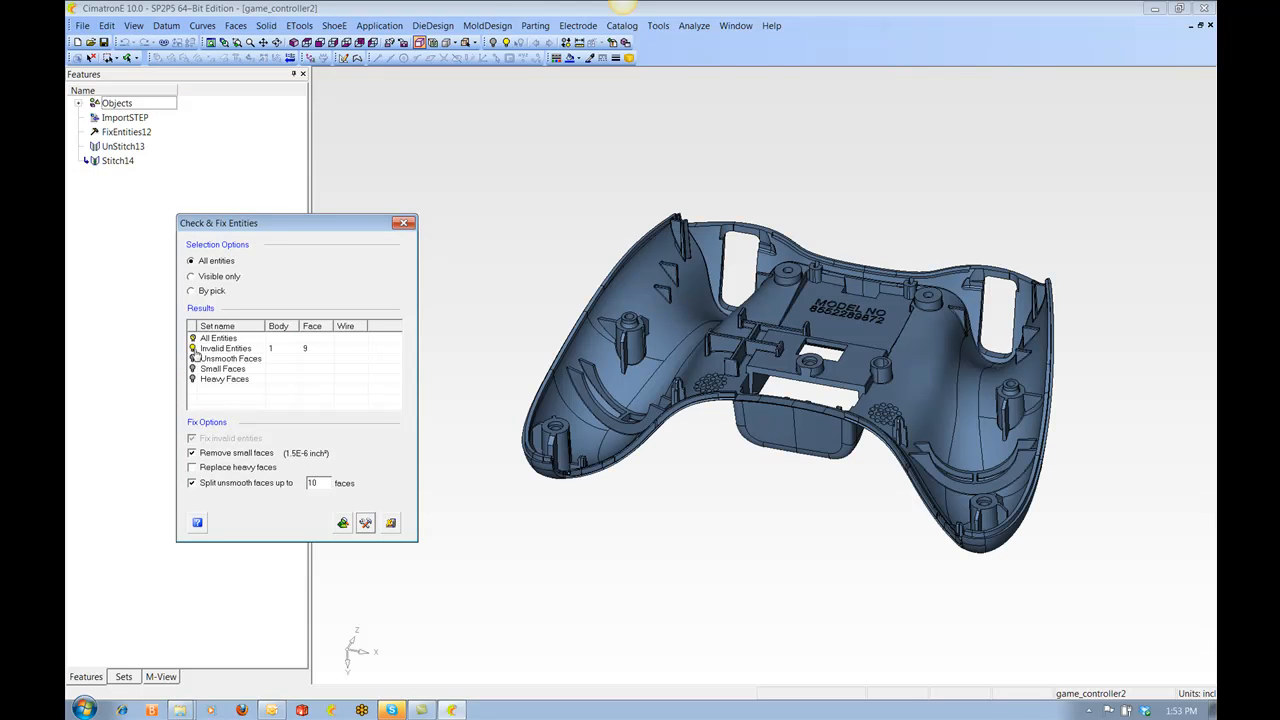
click(320, 352)
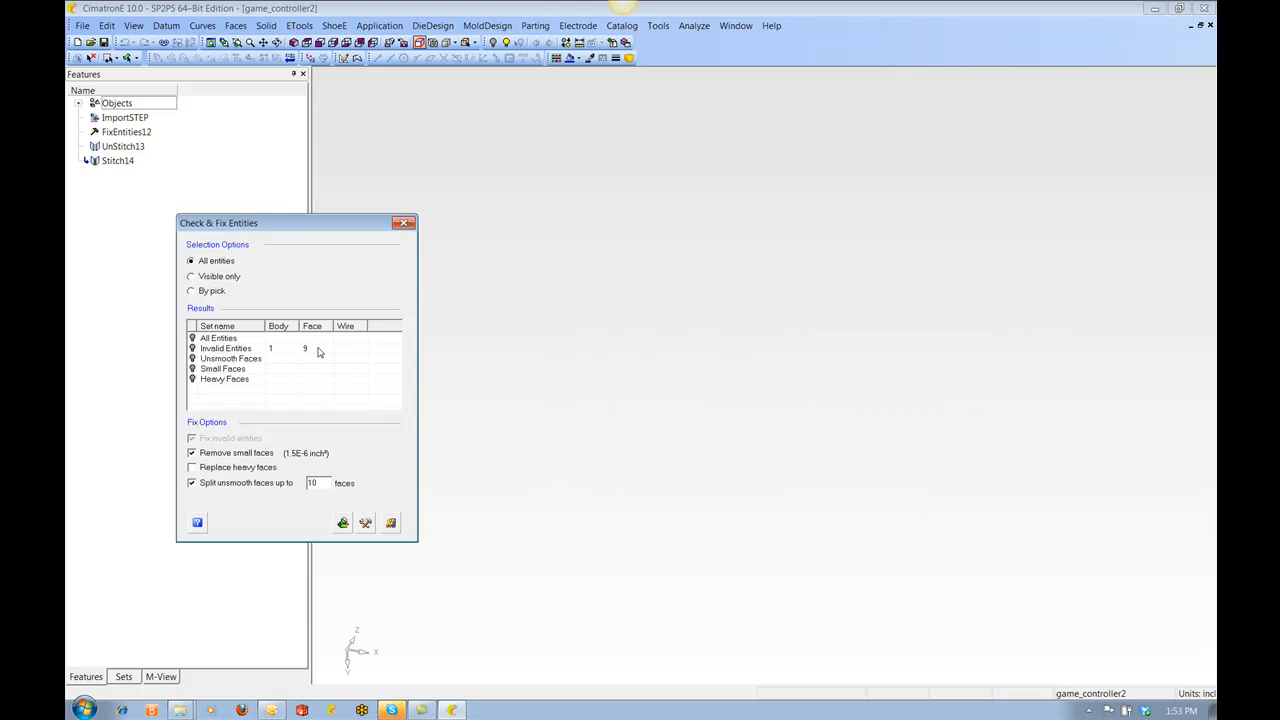
click(318, 352)
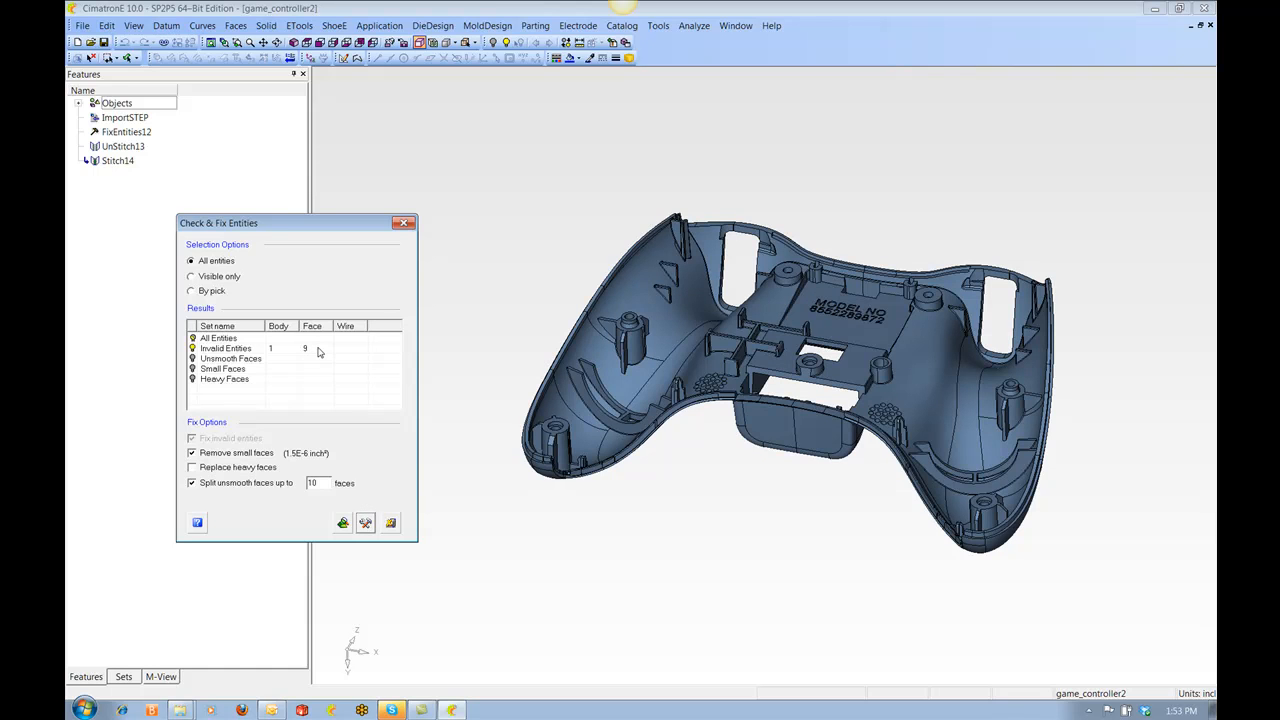